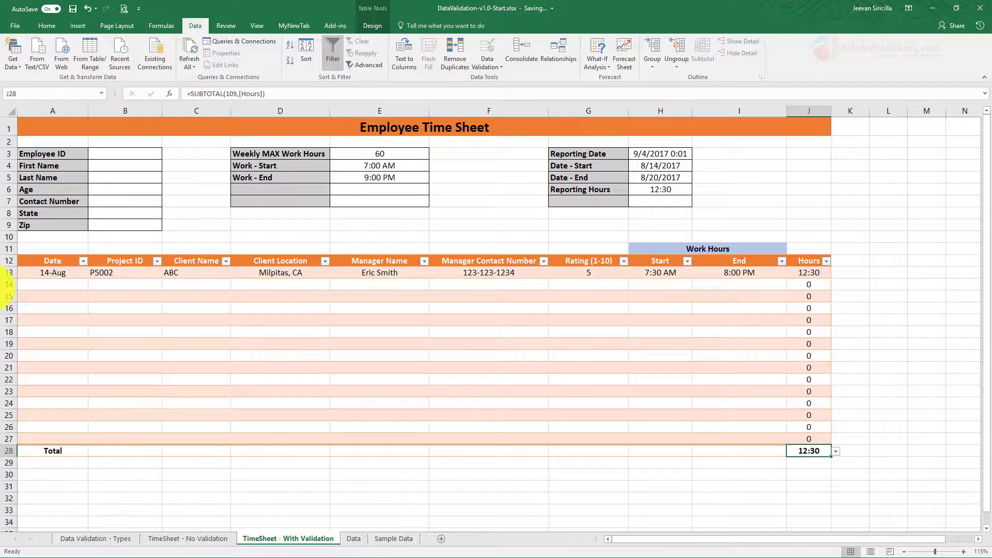
Copy the first timesheet entry in row 13, from Date through End, into rows 14 to 19.
drag(50, 276, 722, 278)
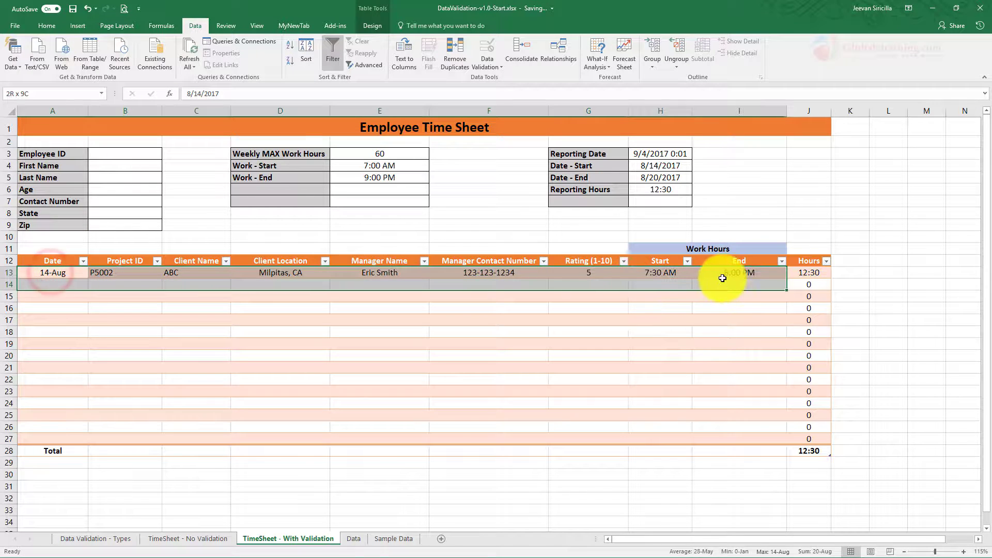
key(ctrl+c)
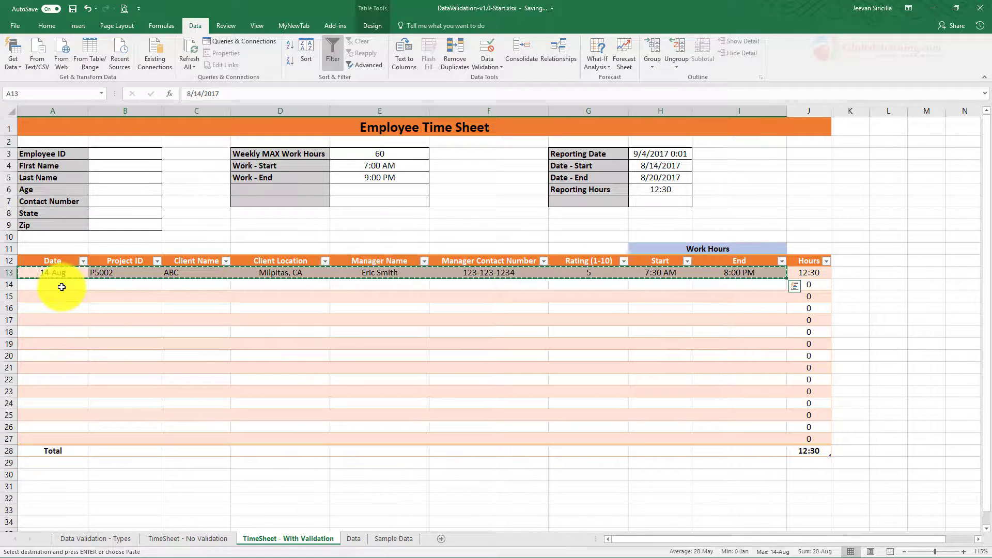
drag(62, 287, 768, 345)
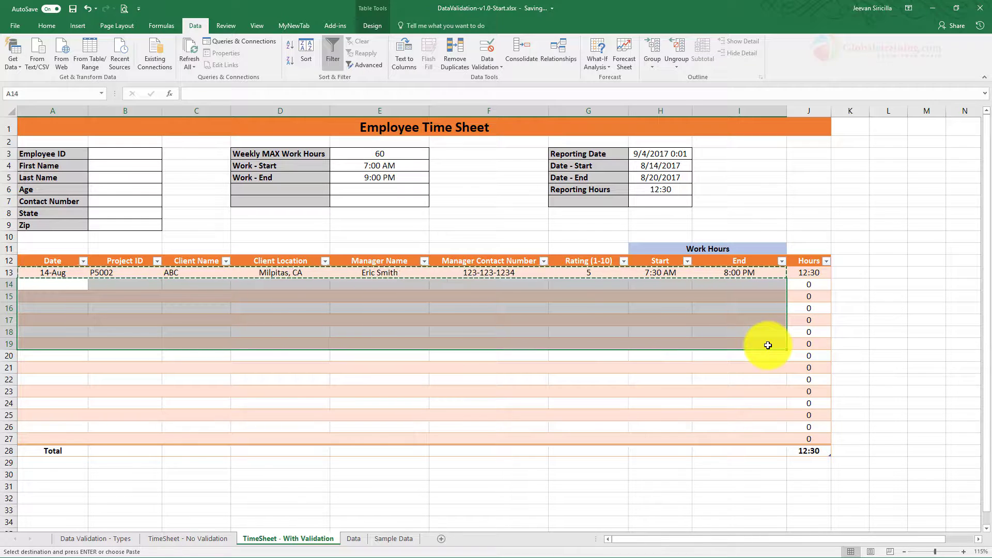
key(ctrl+v)
click(475, 414)
Try to enter 8/15/2017 as the date in row 14.
click(52, 284)
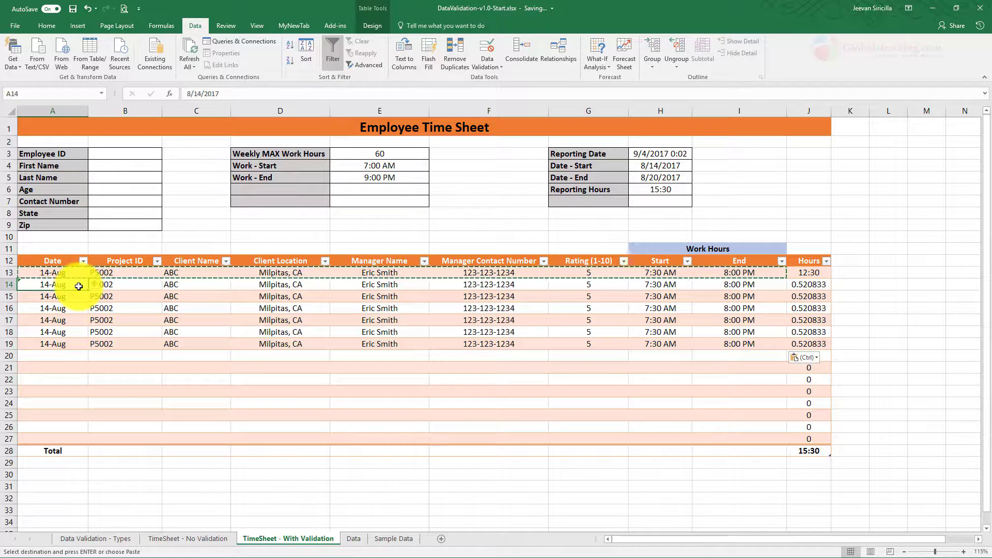
text(8/15)
key(Return)
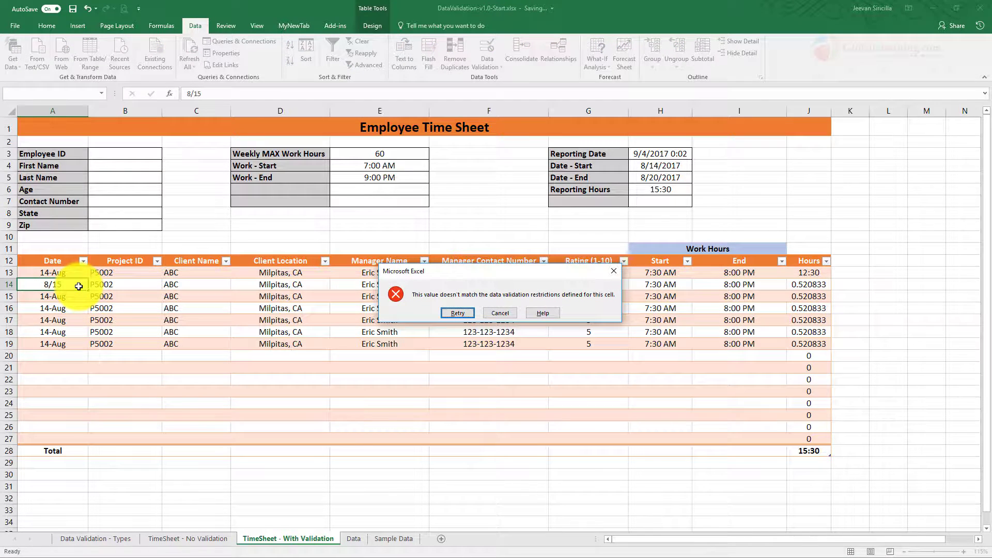
key(Return)
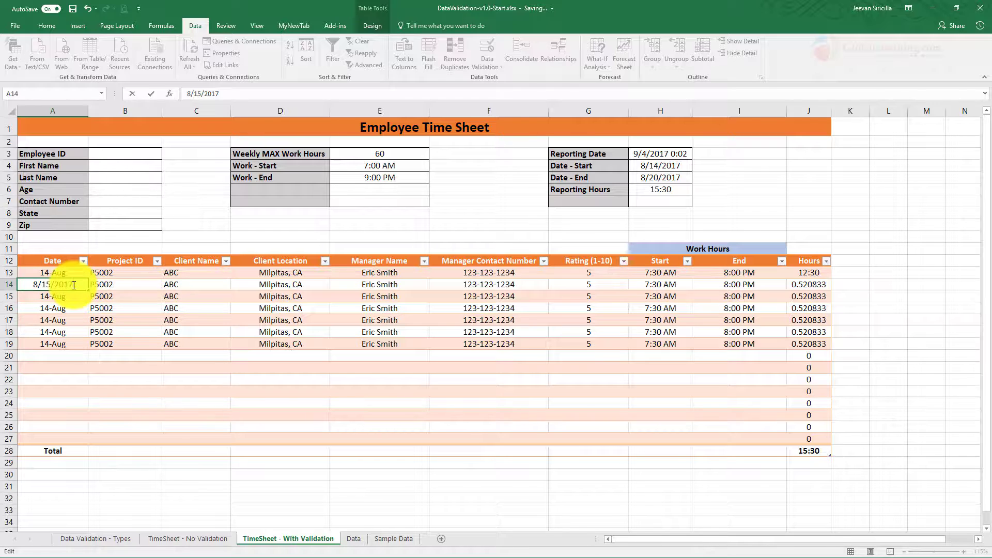
key(Return)
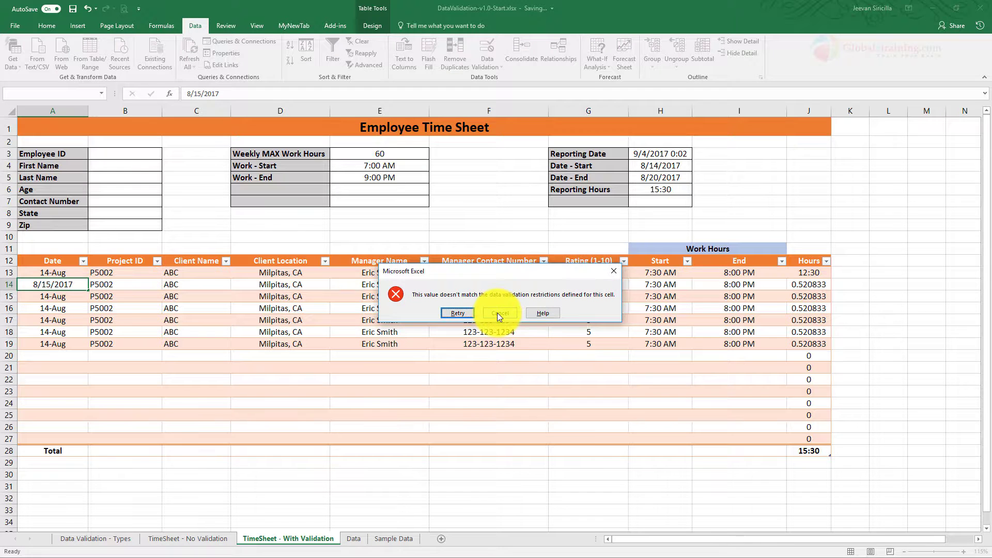
click(496, 312)
click(150, 311)
Examine the start and end date references in the data validation rule of date cell A14.
click(58, 284)
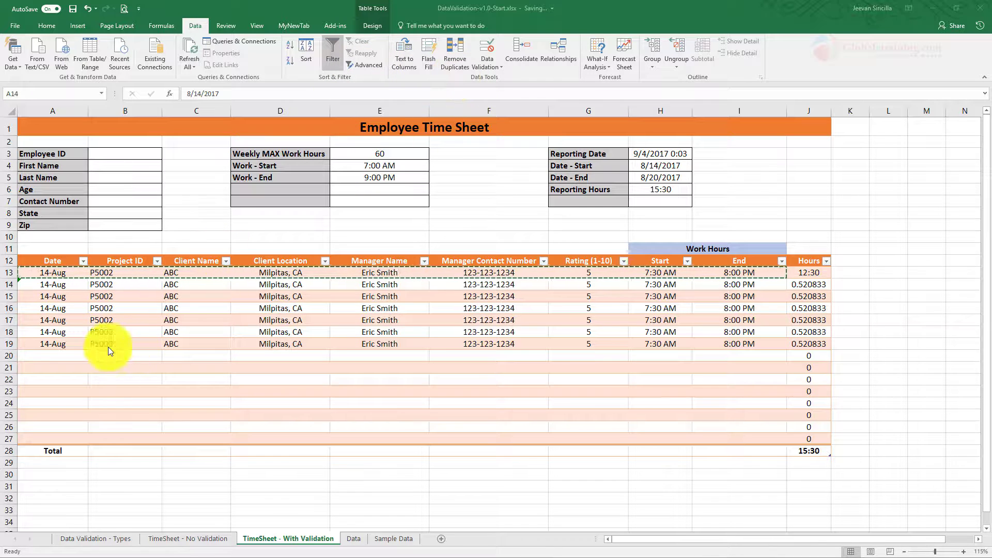
click(56, 284)
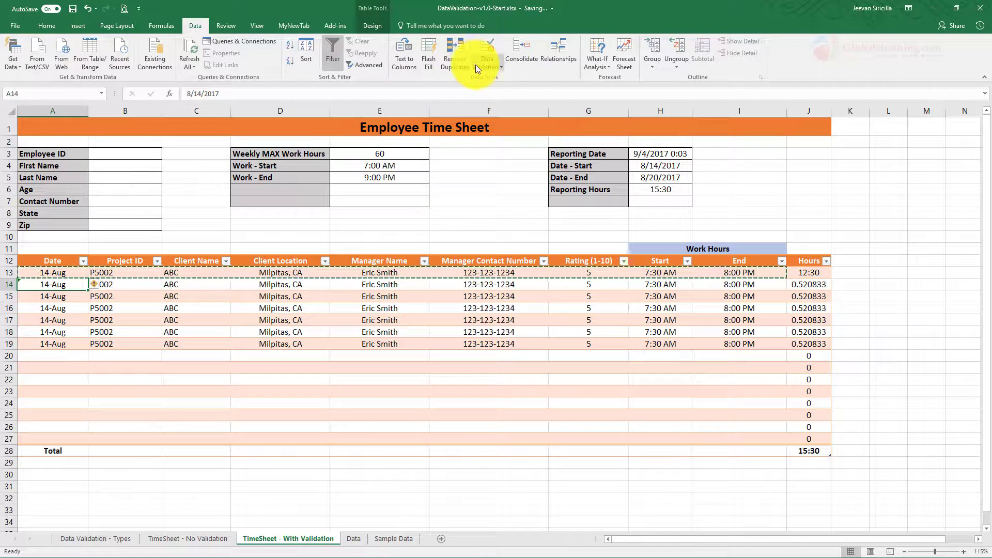
click(493, 67)
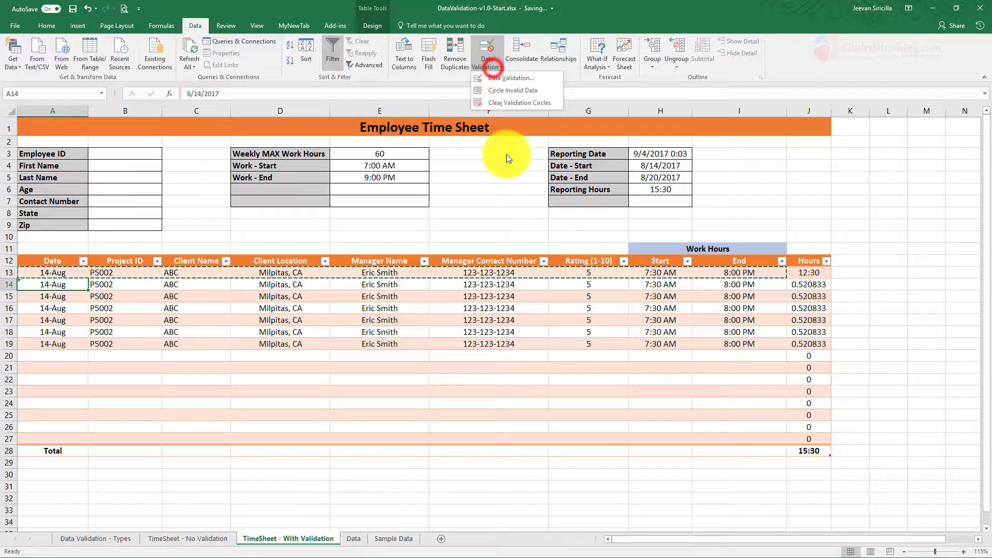
click(508, 77)
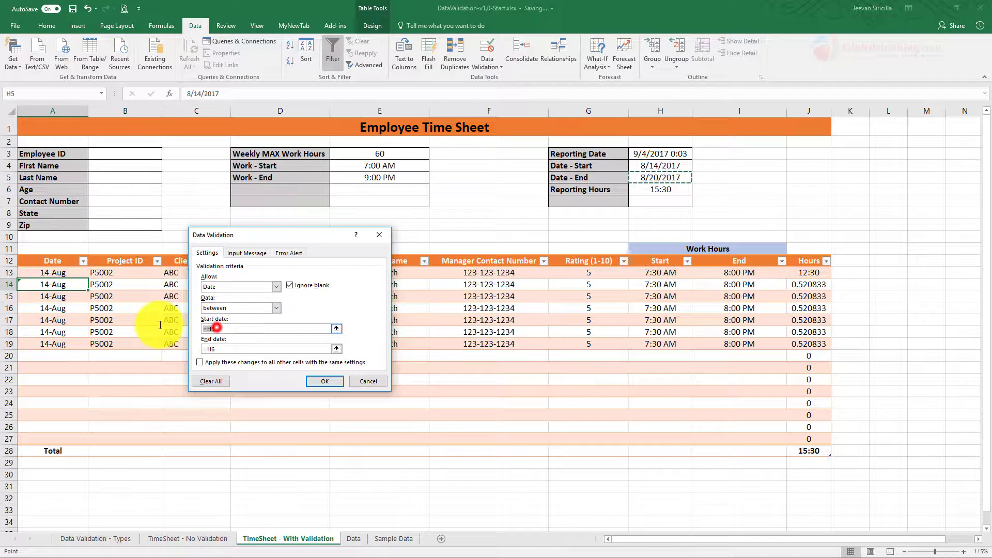
click(219, 349)
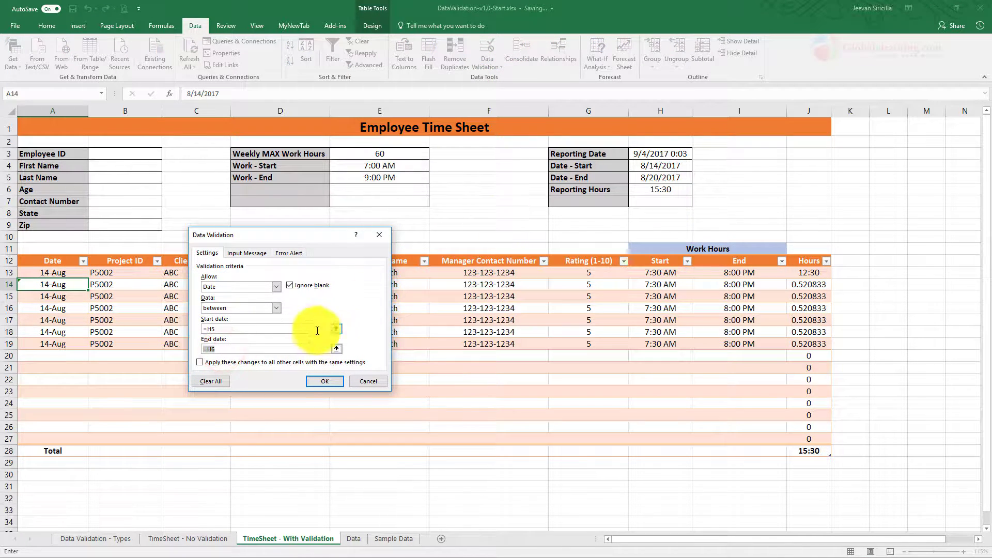
text(+)
click(5, 178)
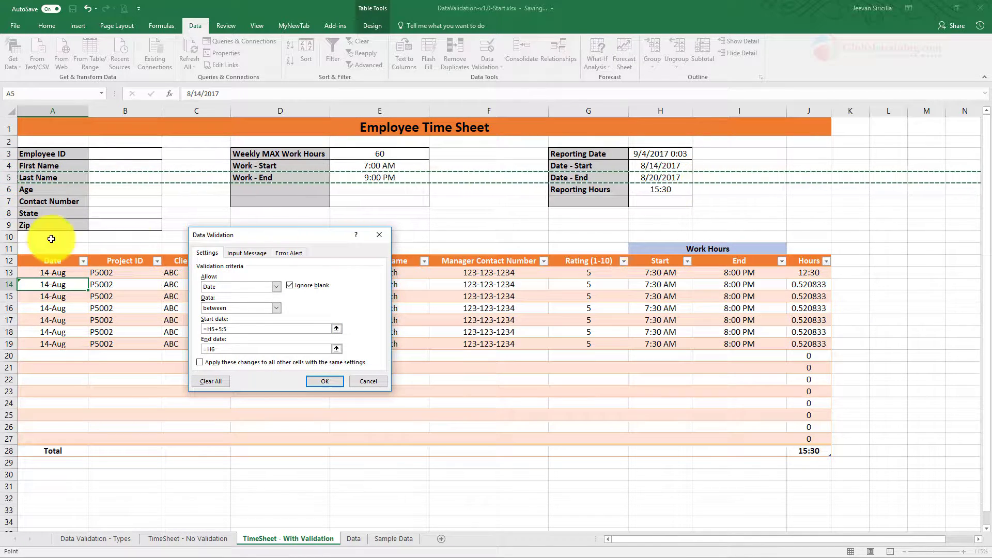
click(4, 190)
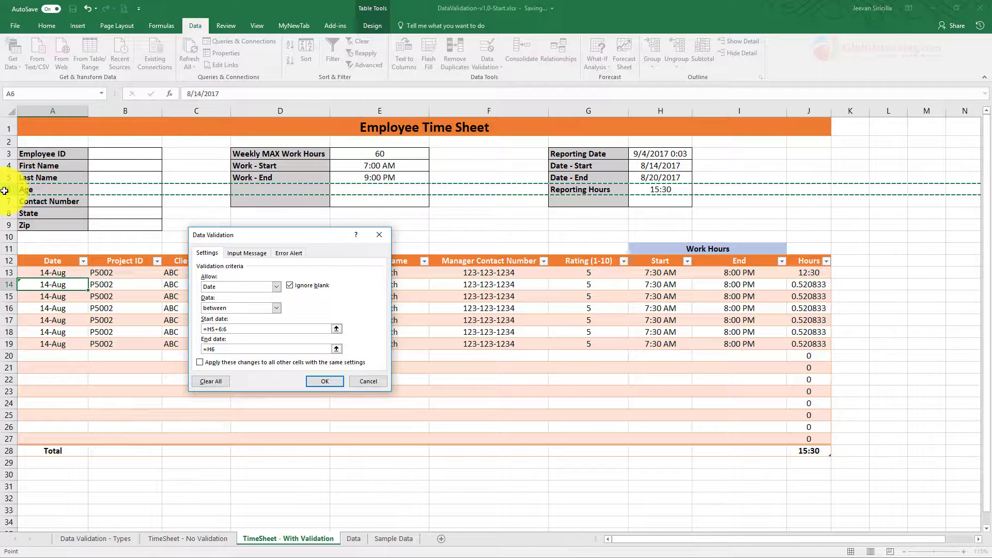
click(371, 383)
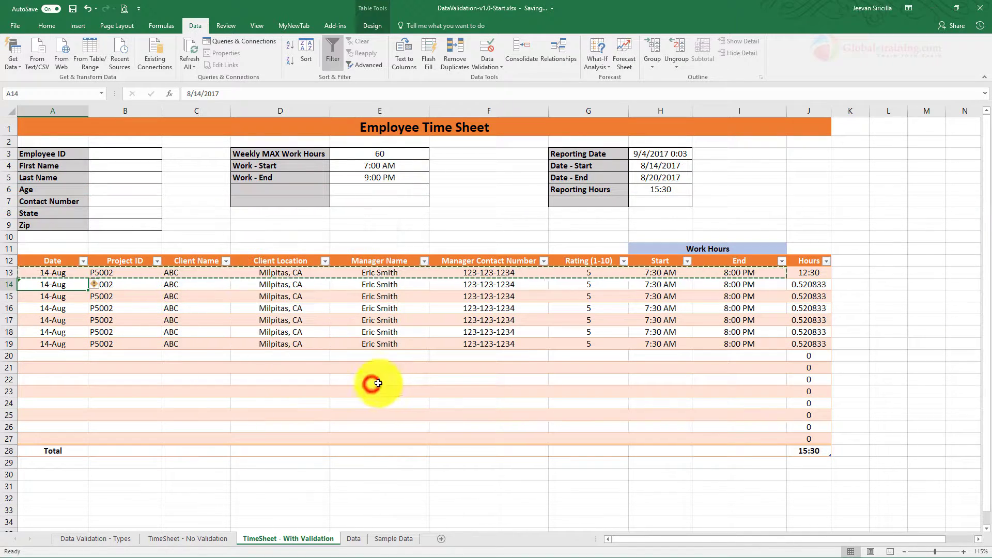
click(148, 319)
drag(61, 272, 62, 438)
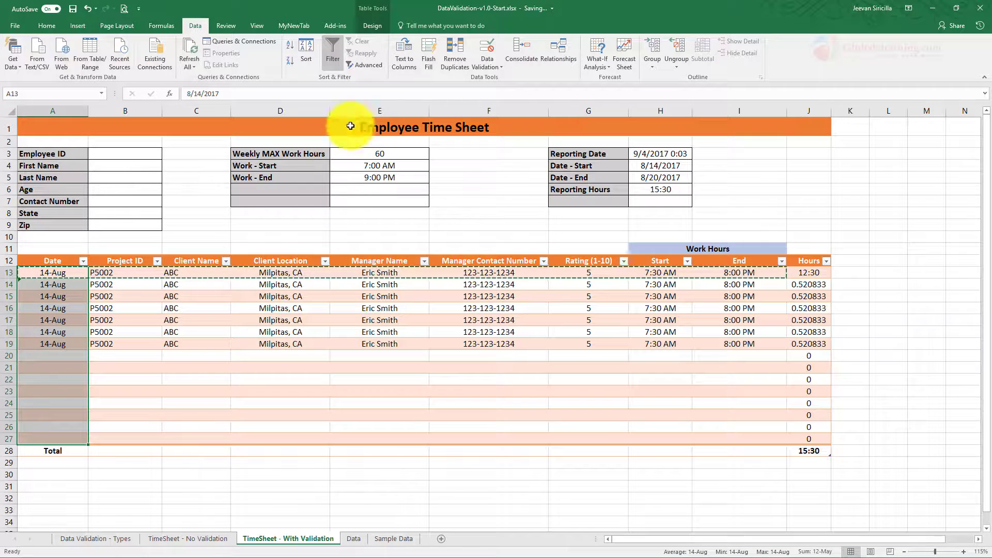
click(484, 67)
click(769, 215)
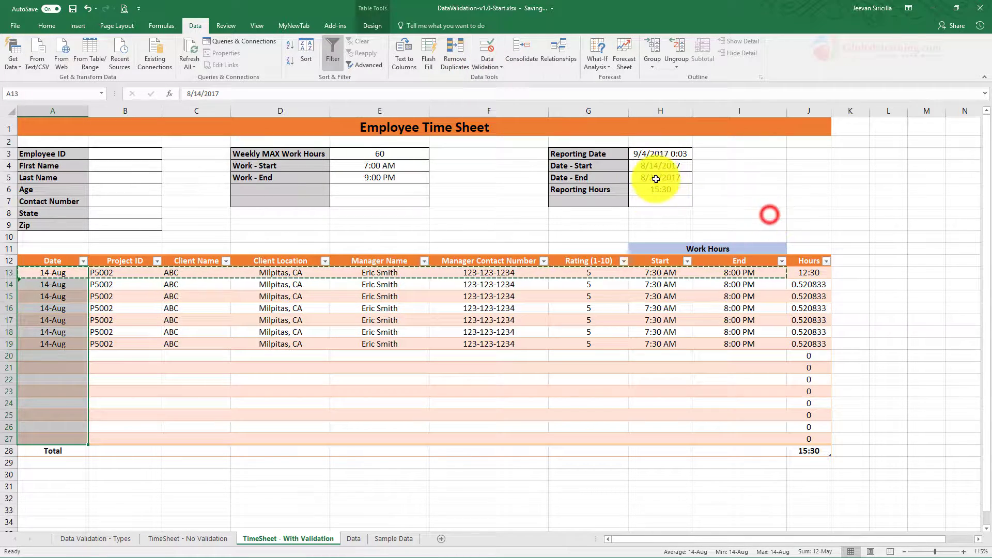
Name the Date - Start cell H4 StartDate and the Date - End cell H5 EndDate.
click(652, 167)
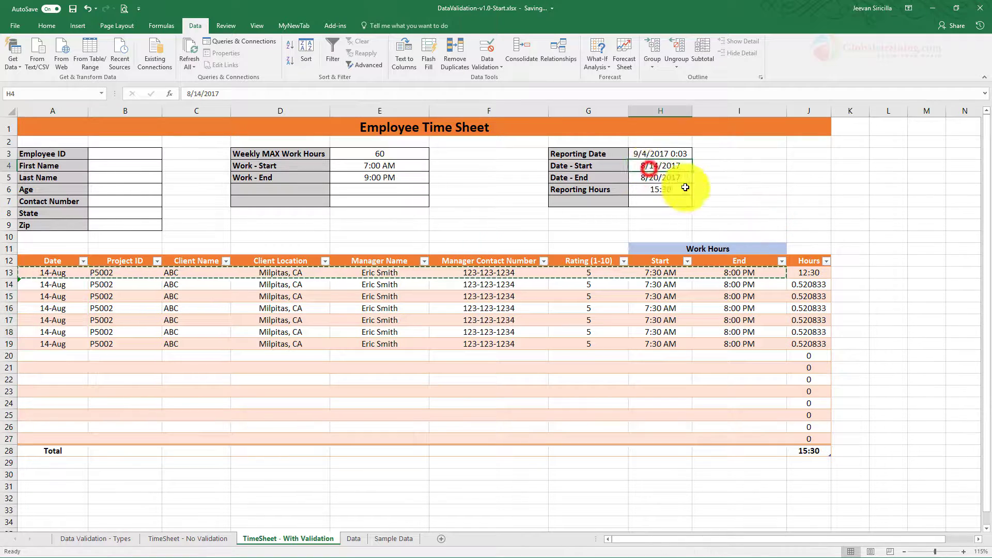
click(58, 92)
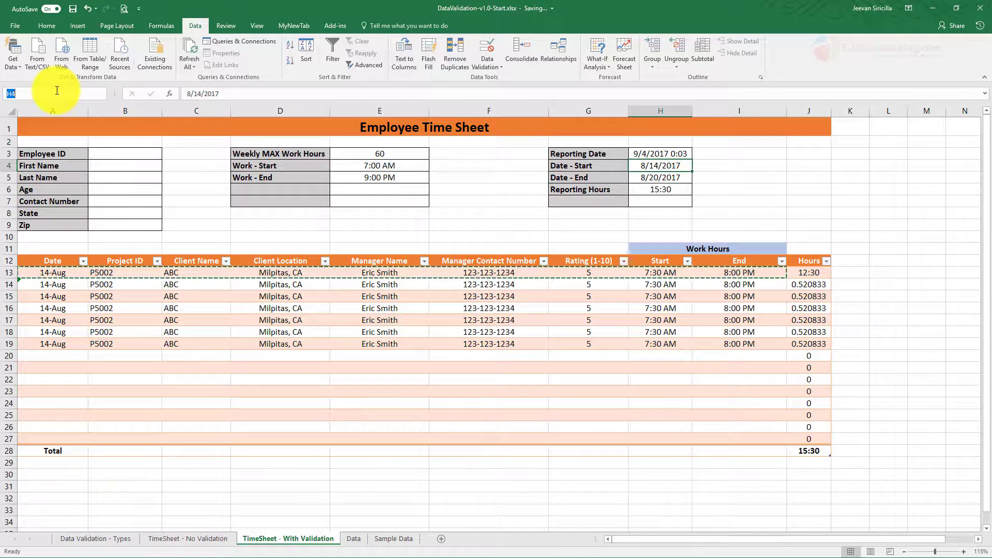
text(StartDate)
key(Return)
click(676, 179)
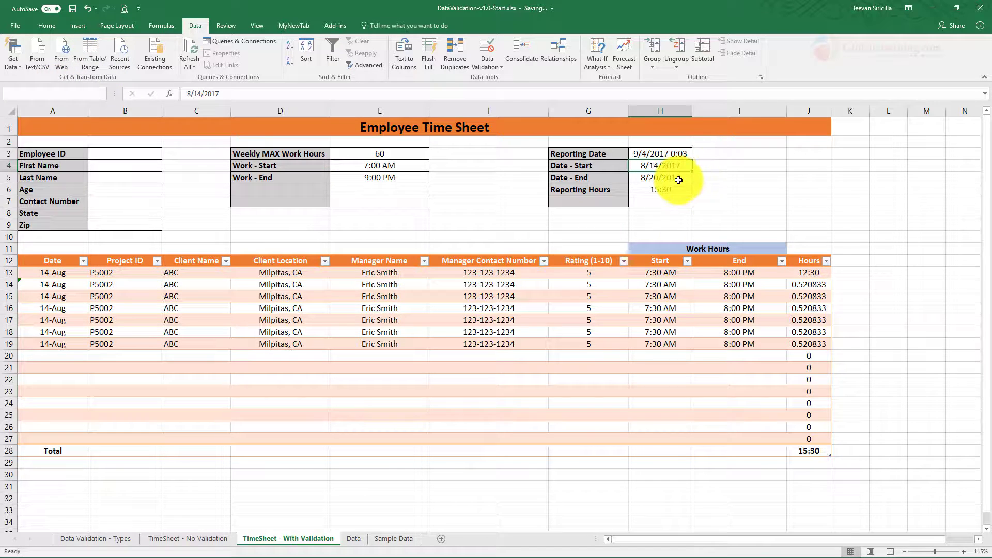
text(EndDate)
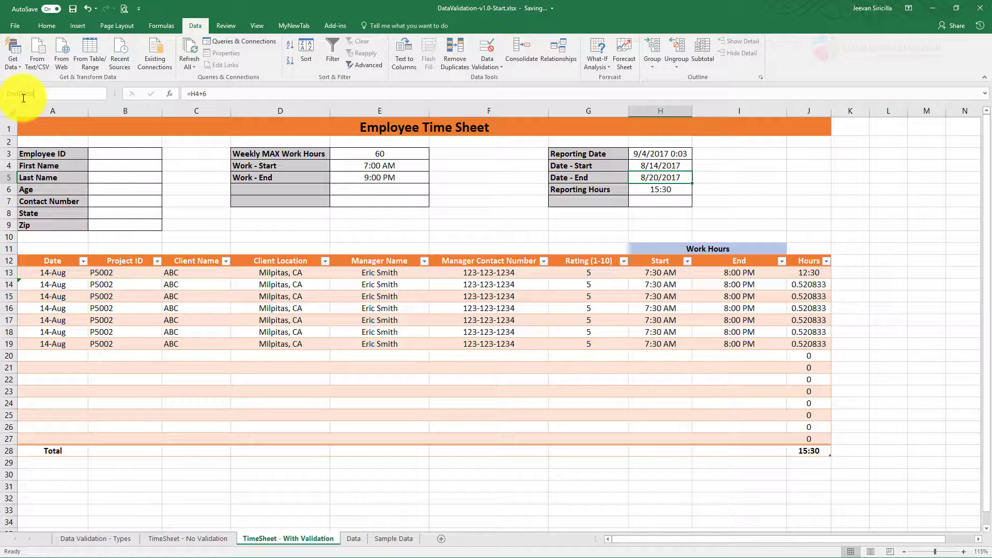
Set the date validation of A13:A27 to allow dates between =StartDate and =EndDate.
drag(47, 272, 61, 441)
click(487, 66)
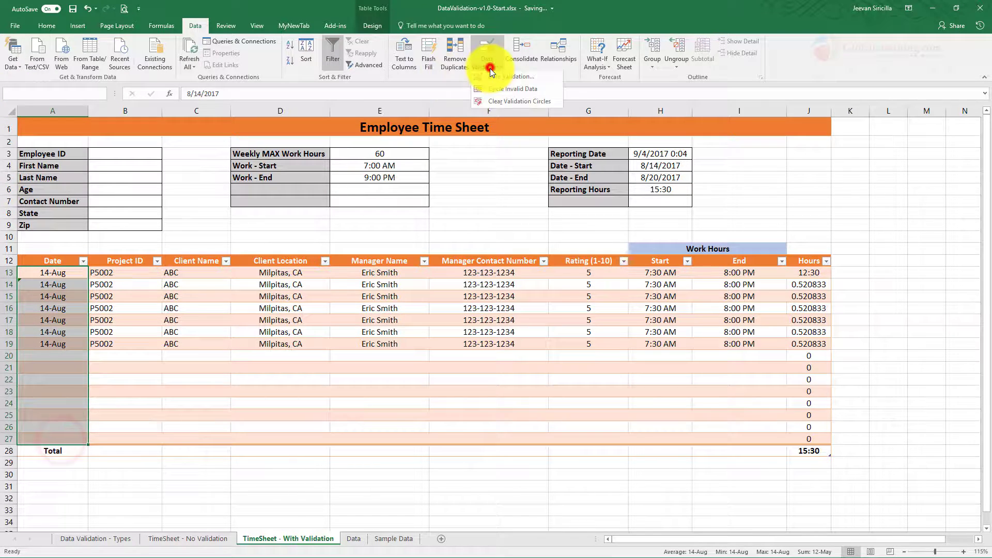
click(491, 77)
click(217, 330)
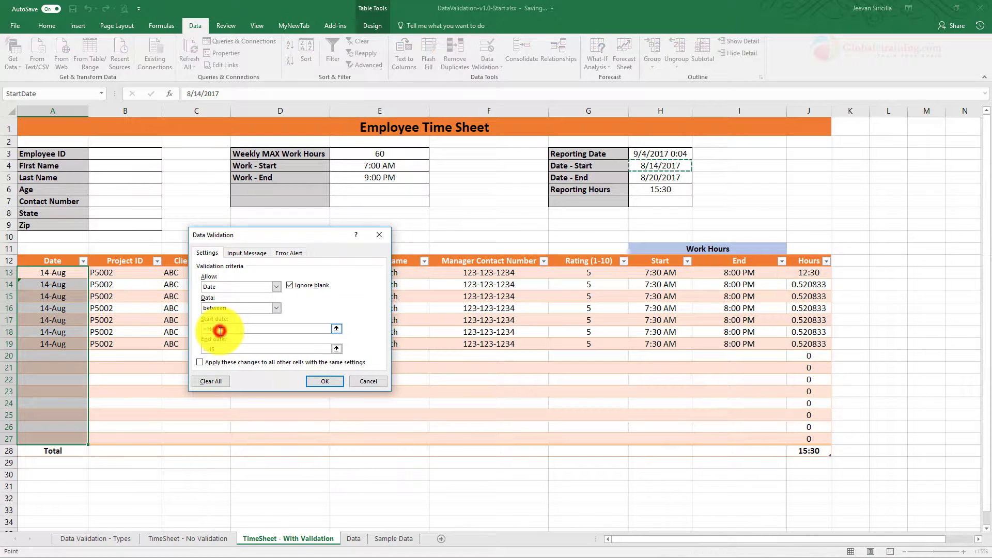
text(=StartDate)
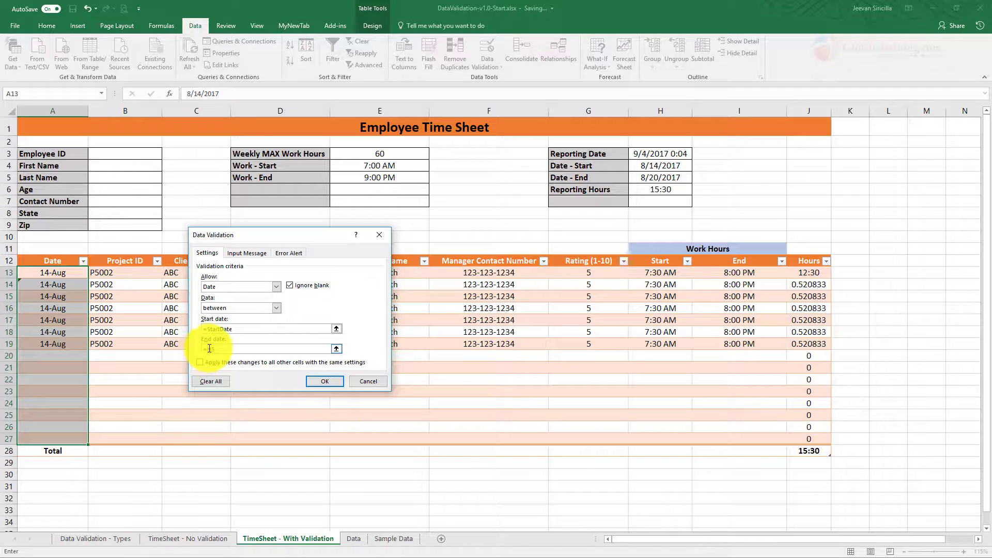
click(209, 349)
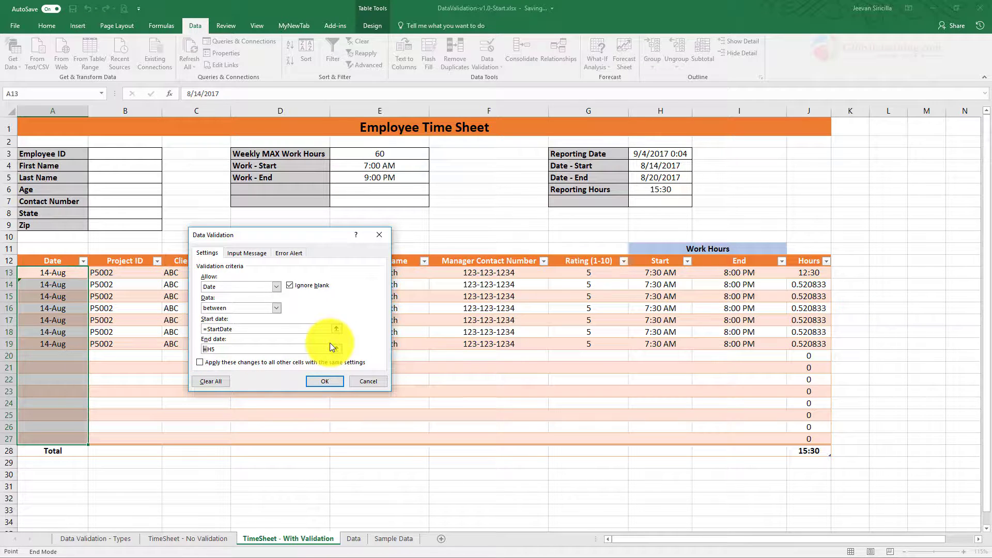
text(=EndDate)
click(334, 384)
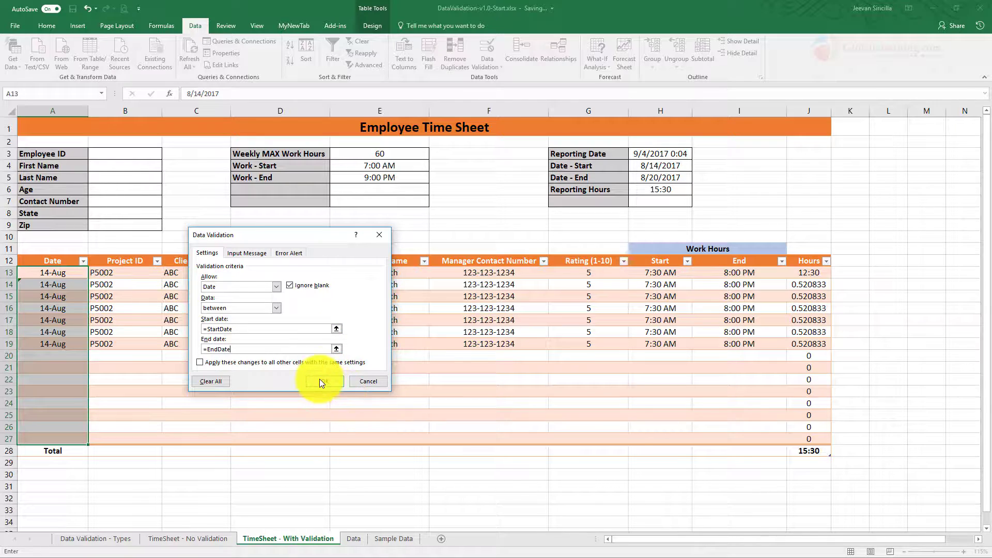
click(122, 354)
Enter the dates 8/15, 8/19 and 8/20 in the Date column for rows 14 to 16.
click(59, 285)
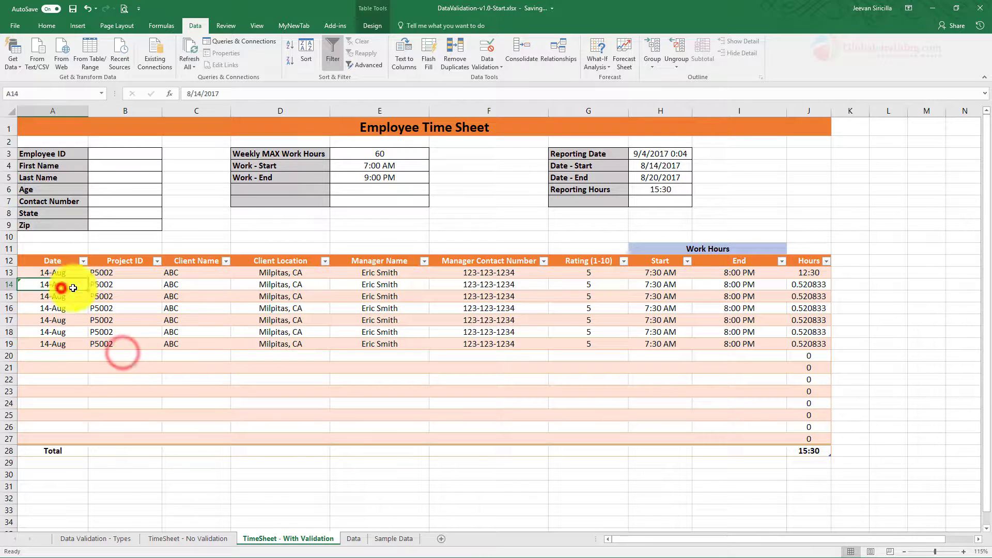
text(8/)
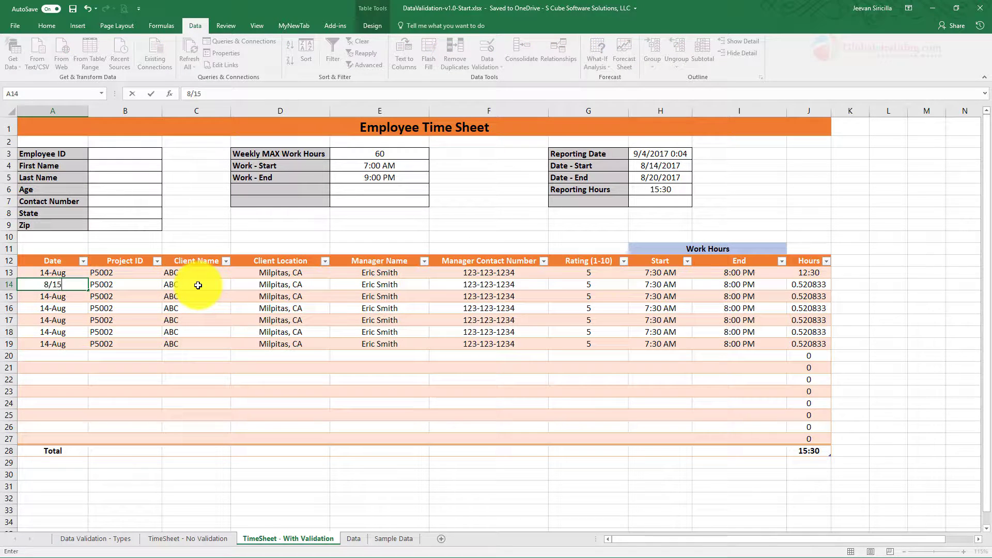
text(15)
key(Return)
text(8/19)
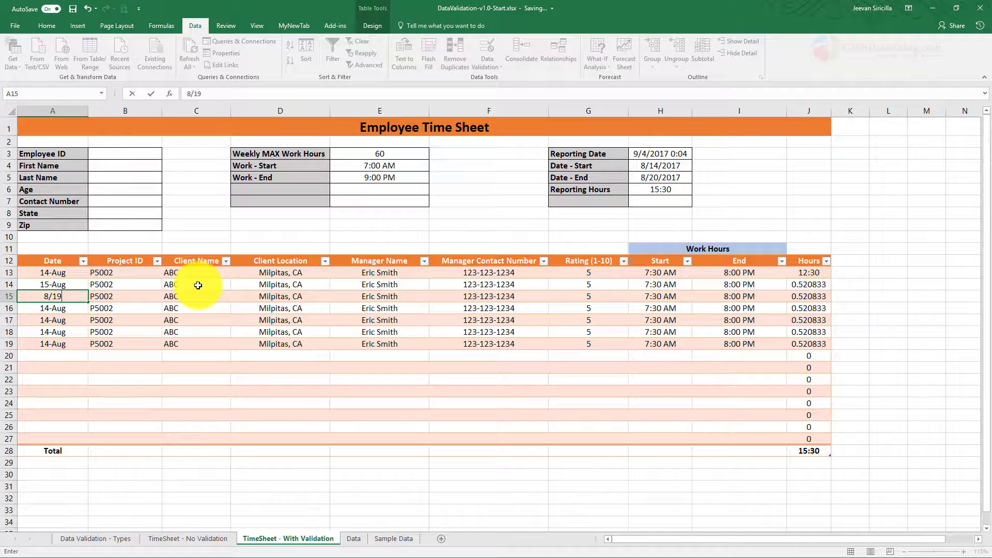
key(Return)
text(8)
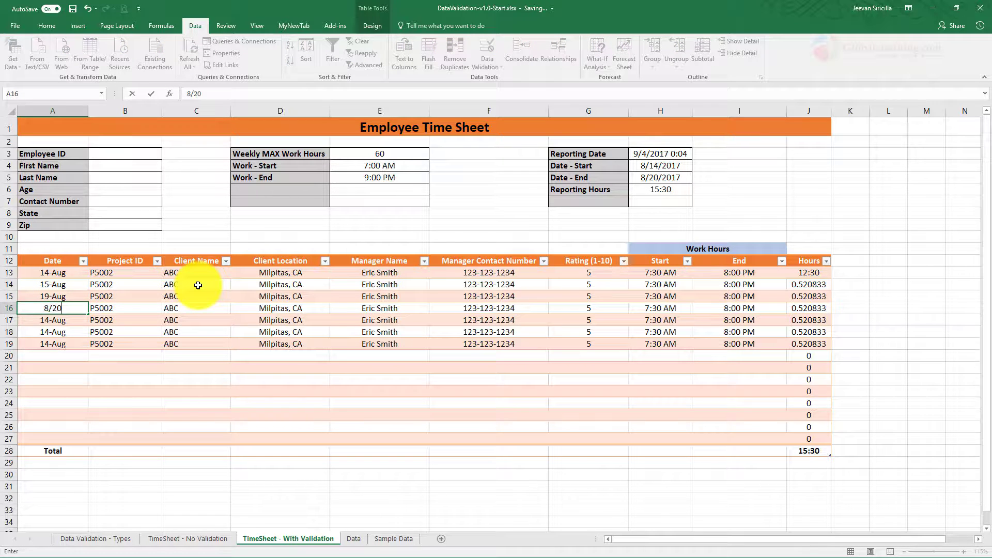
text(/20)
key(Return)
Try to enter 8/21 as the date in row 17.
text(8/)
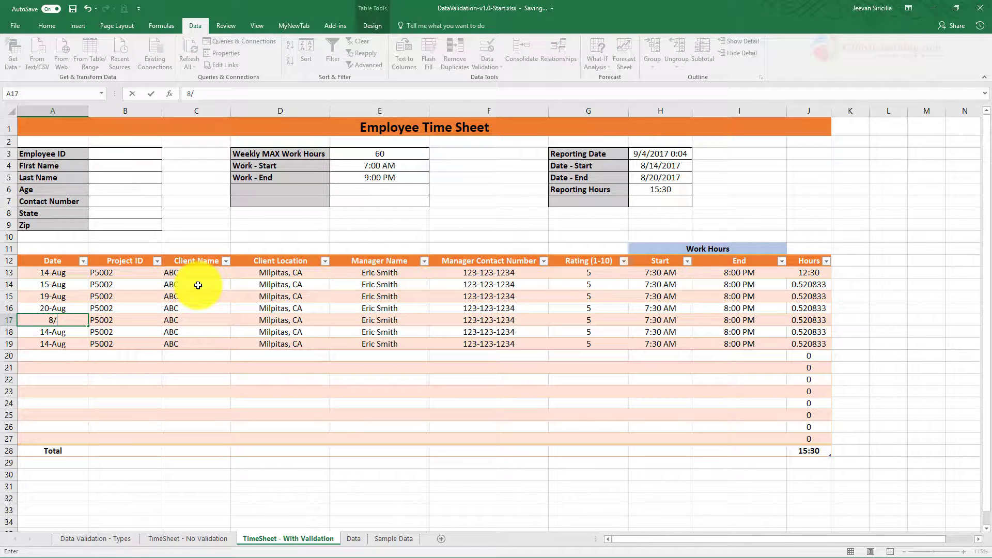
text(21)
key(Return)
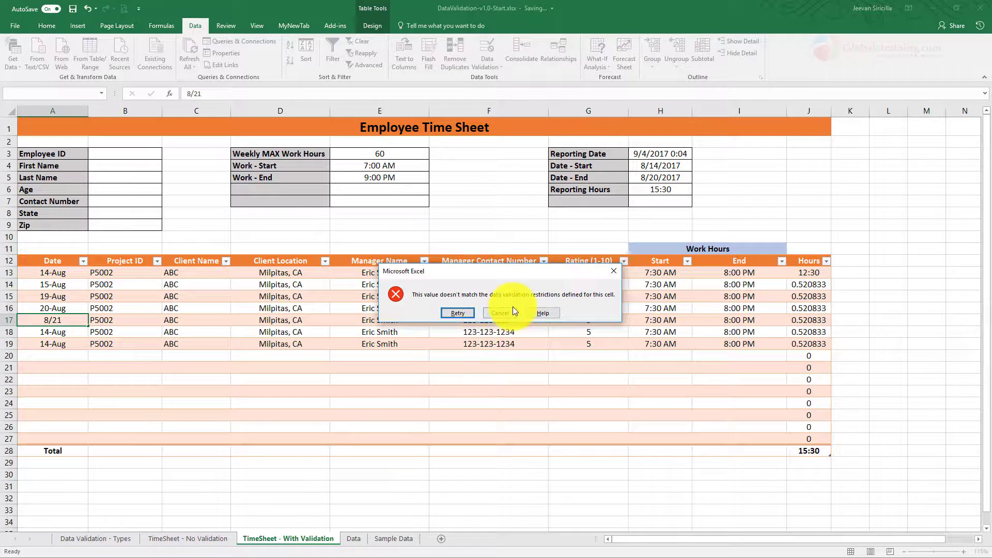
click(500, 312)
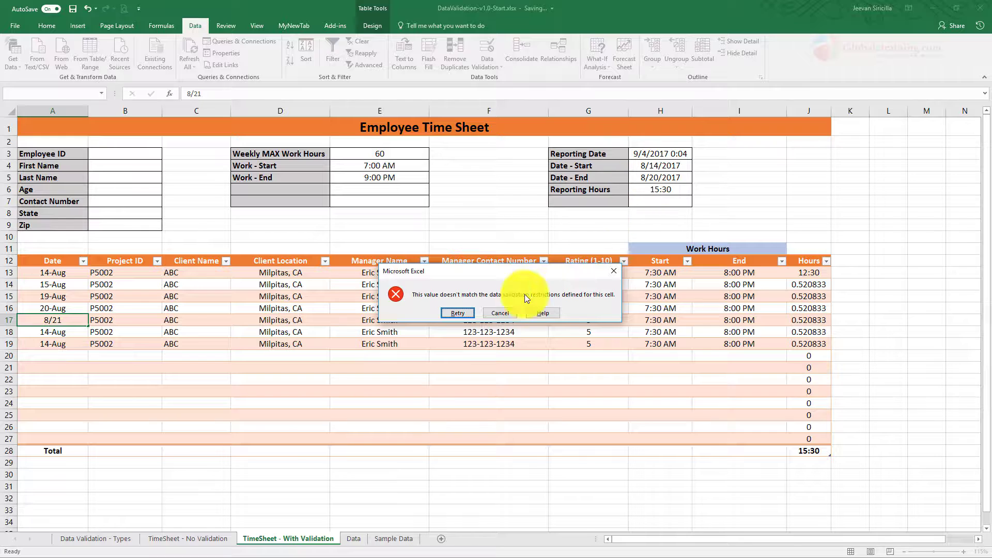
click(502, 312)
click(155, 360)
Set the date in row 17 to 8/20.
double_click(35, 320)
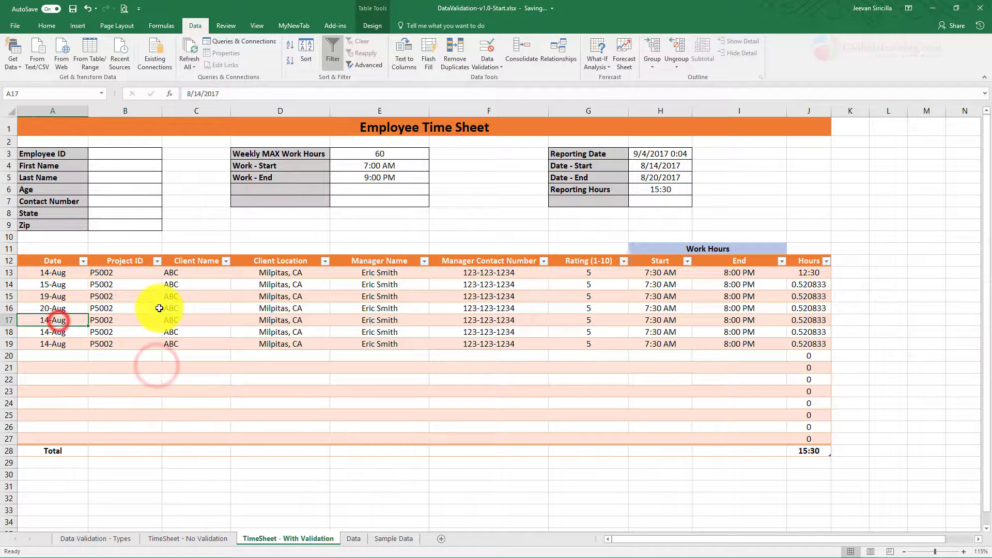
text(8/20)
key(Return)
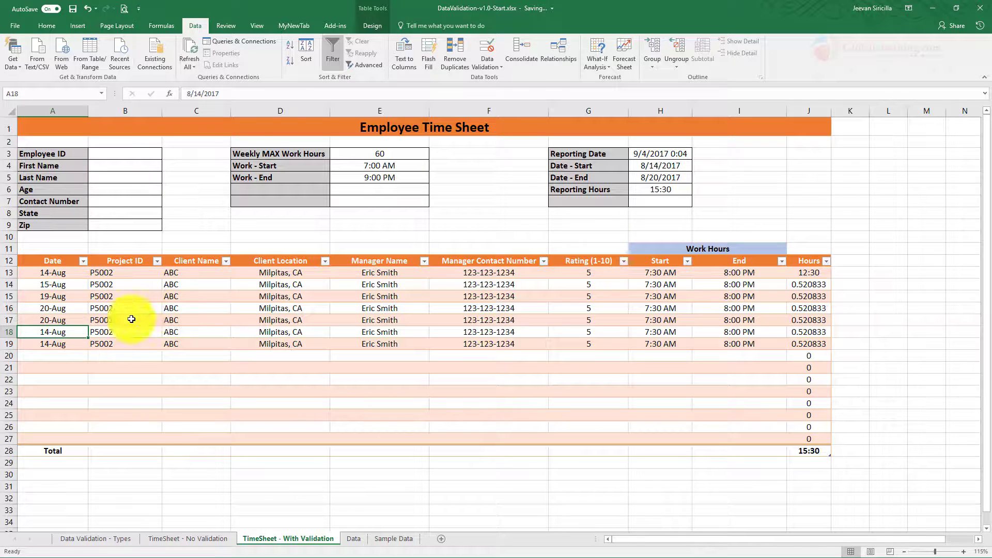
Clear the entries in rows 18 and 19 from the Date column through the End column.
drag(61, 332, 765, 343)
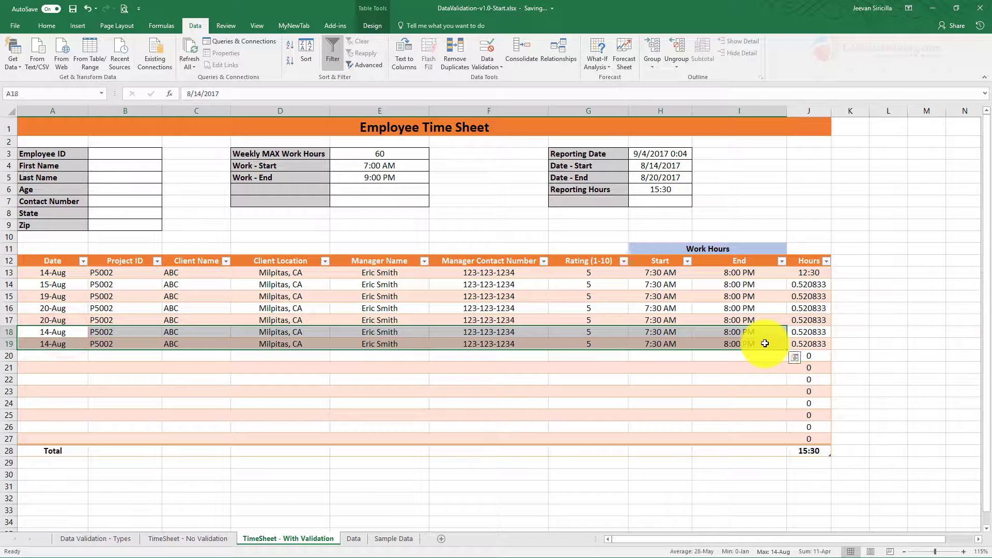
key(Delete)
click(411, 390)
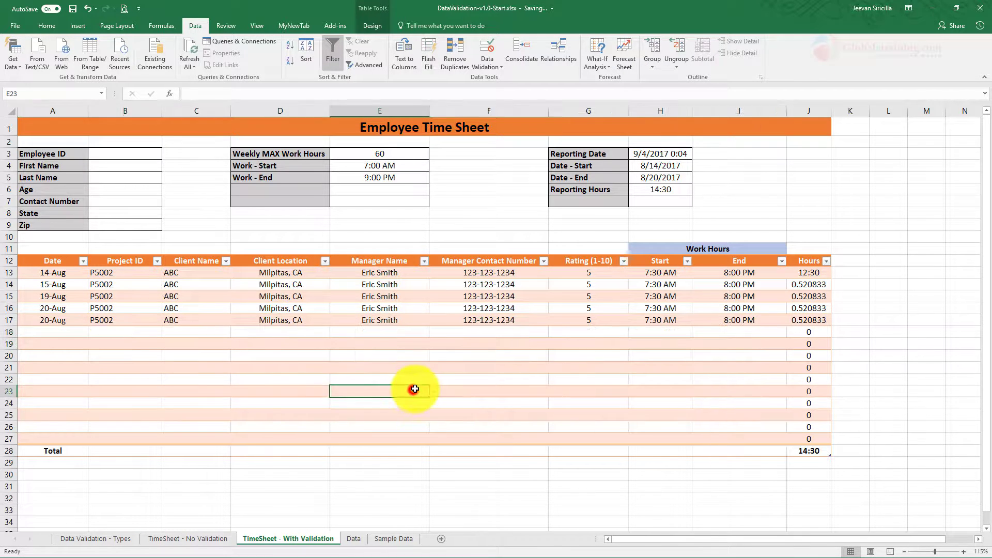
Set the Project ID to P5003 in rows 14 to 16 and to P5005 in row 17.
click(139, 283)
click(165, 284)
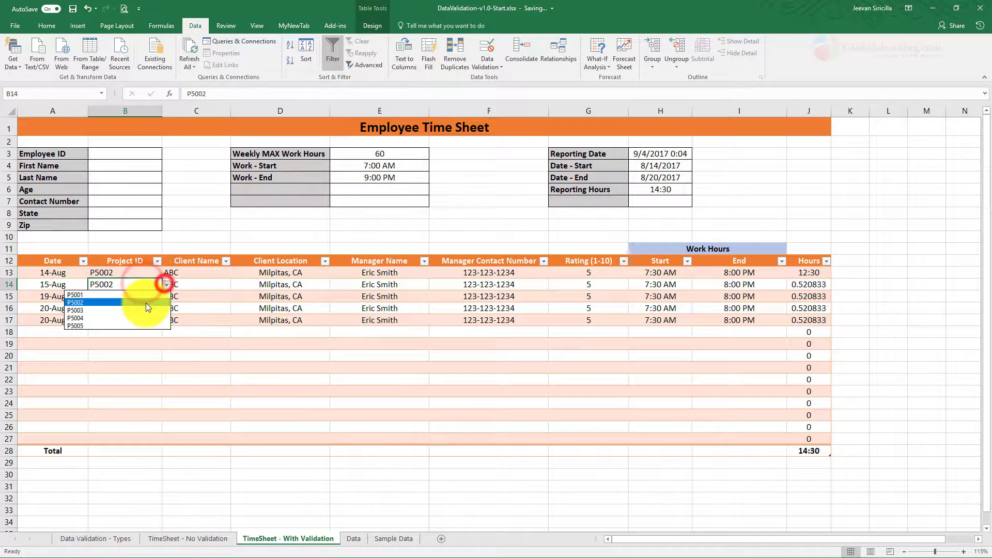
click(146, 310)
click(145, 297)
click(166, 296)
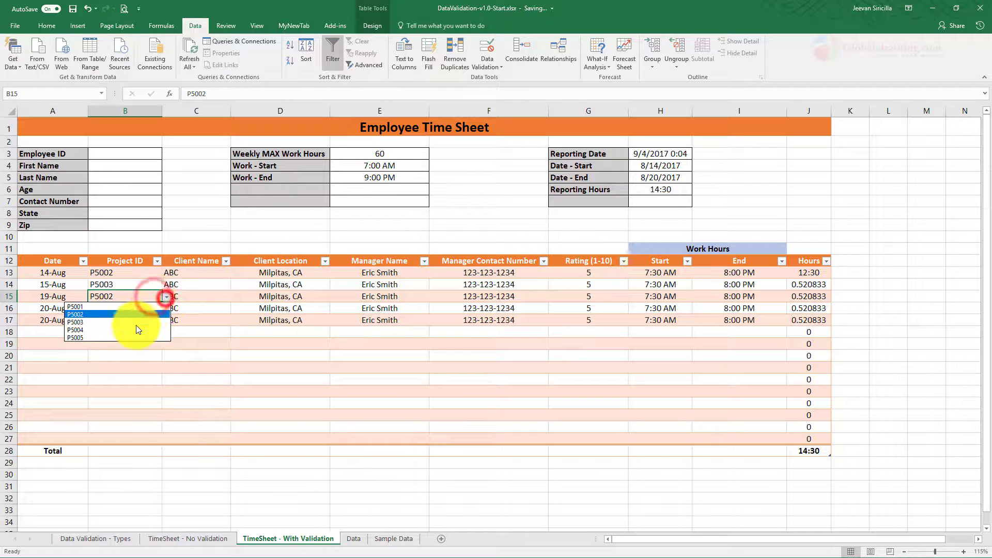
click(135, 322)
click(153, 309)
click(165, 310)
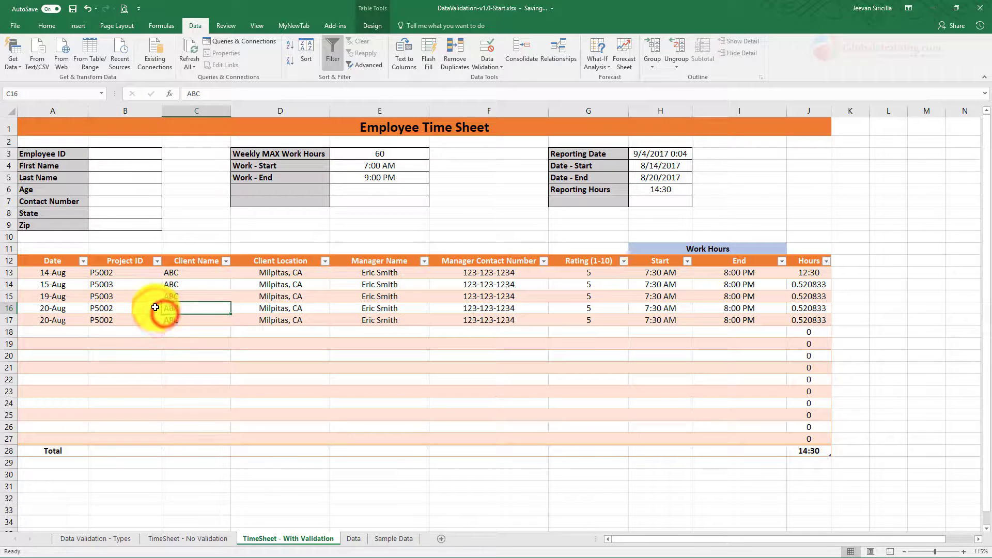
click(154, 307)
click(165, 308)
click(151, 332)
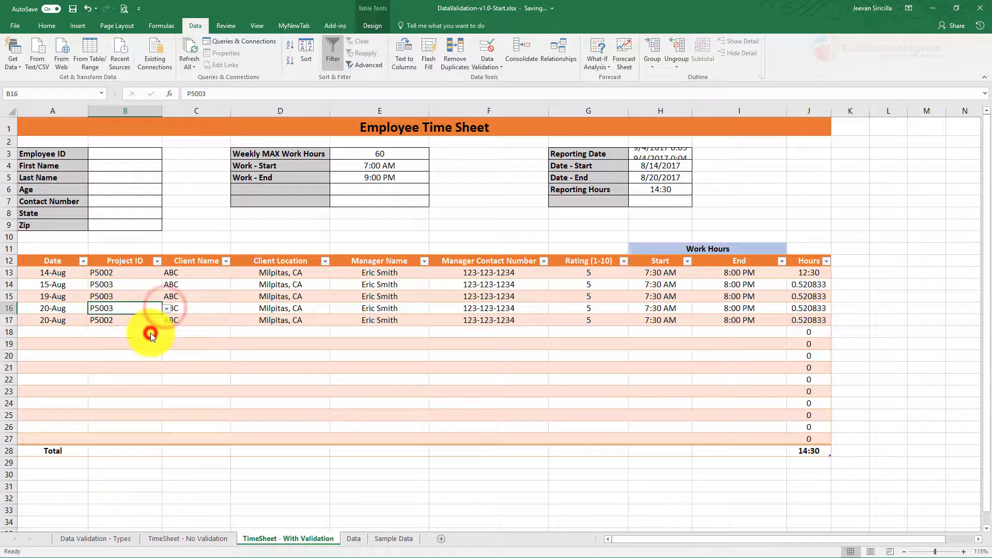
click(150, 320)
click(166, 320)
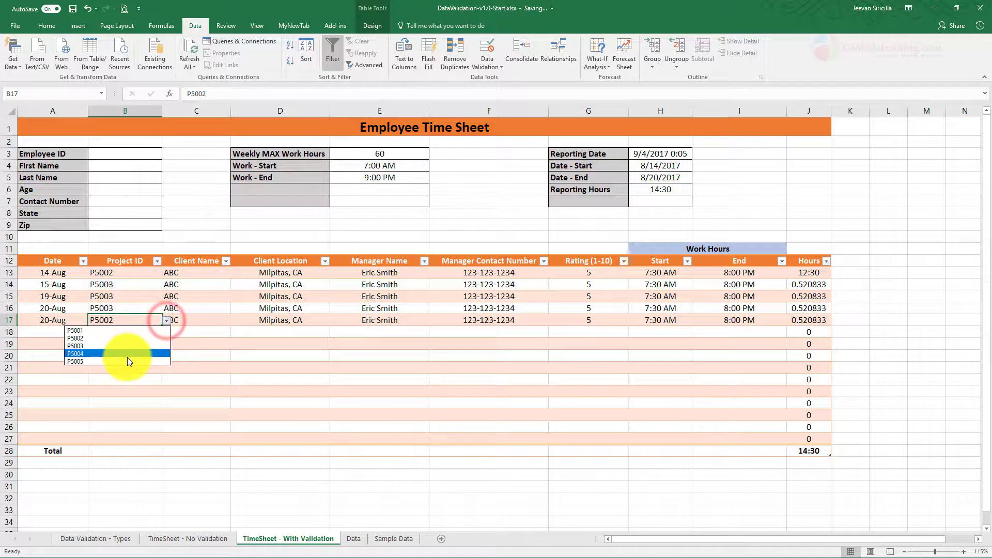
click(126, 361)
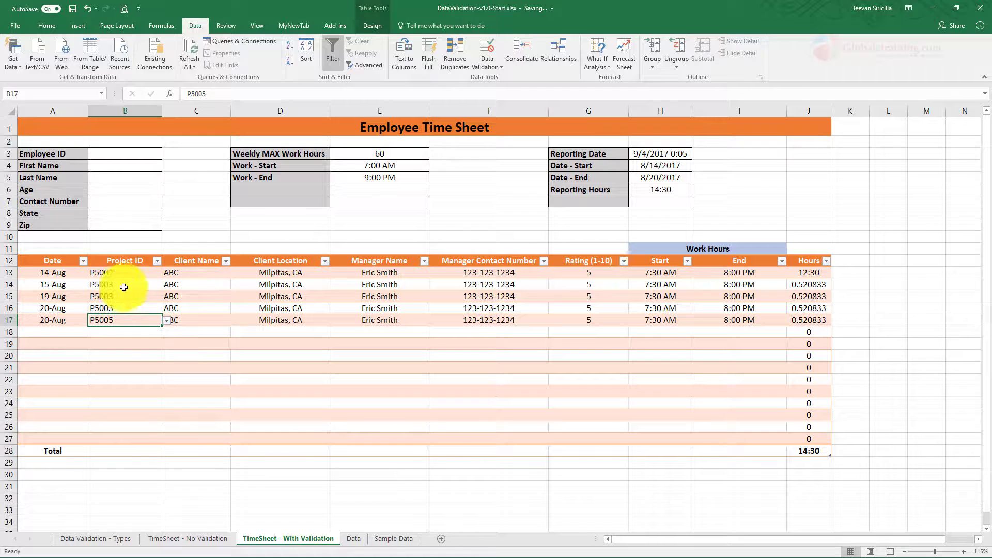
Enter the Client Name ZZZ in rows 14 to 16 and Q Software in row 17.
click(194, 285)
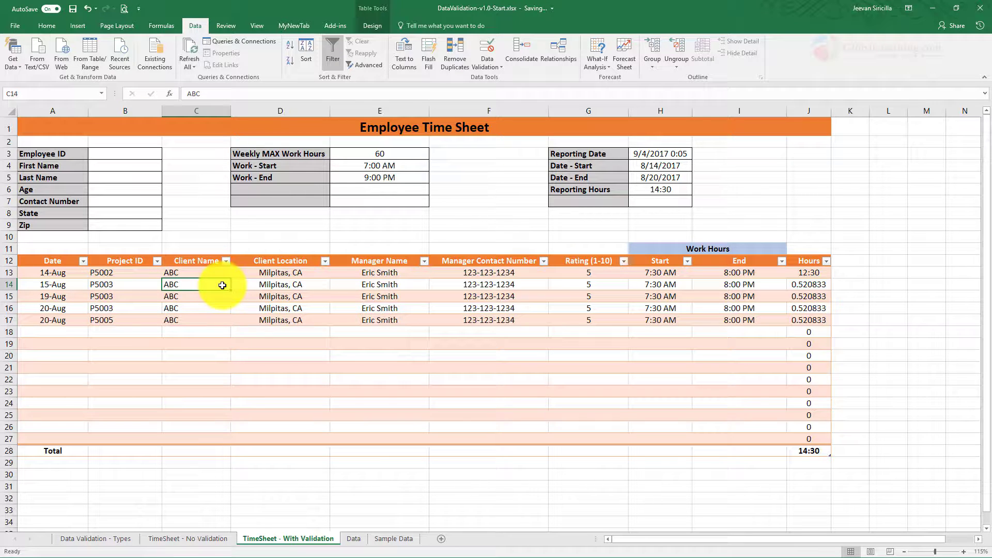
text(ZZZ)
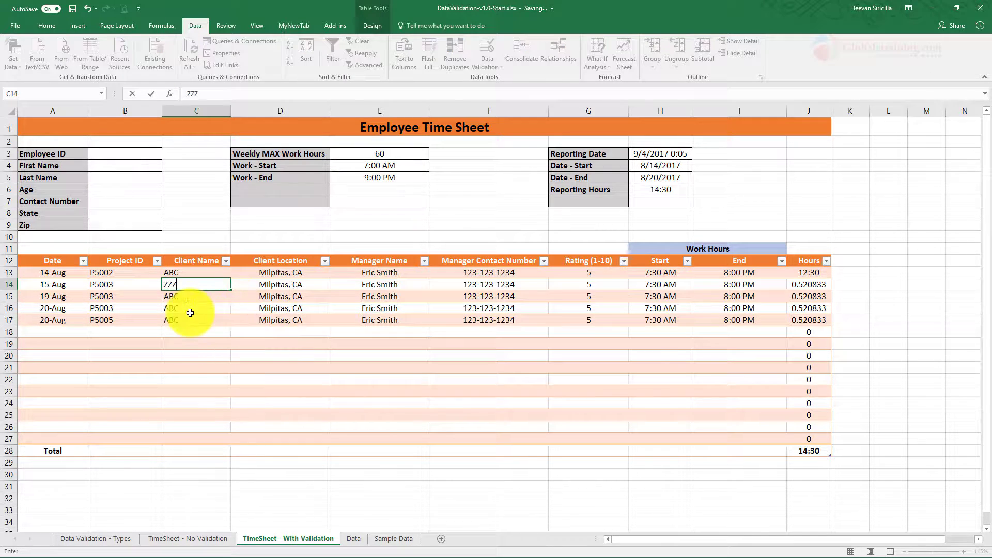
click(191, 293)
text(ZZZ)
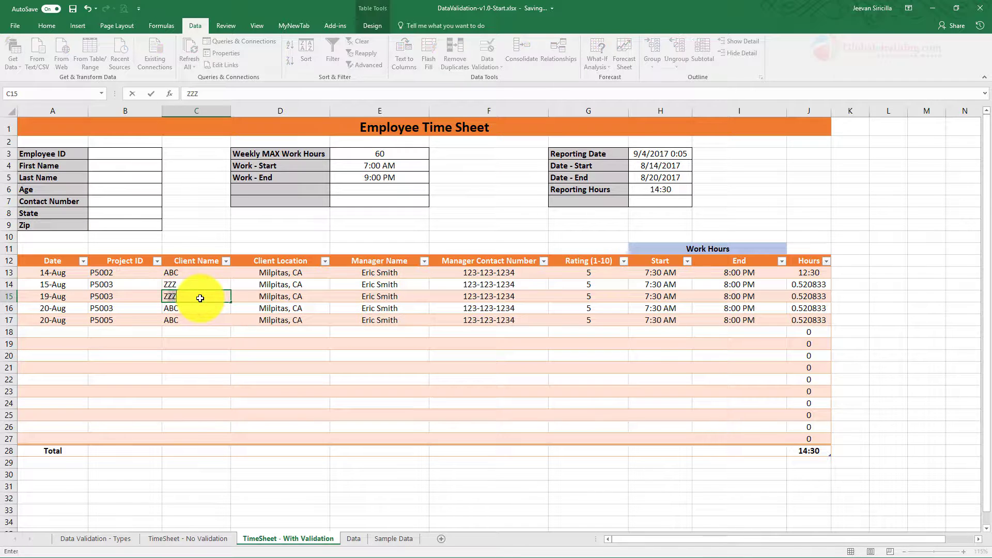
click(187, 307)
text(ZZZ)
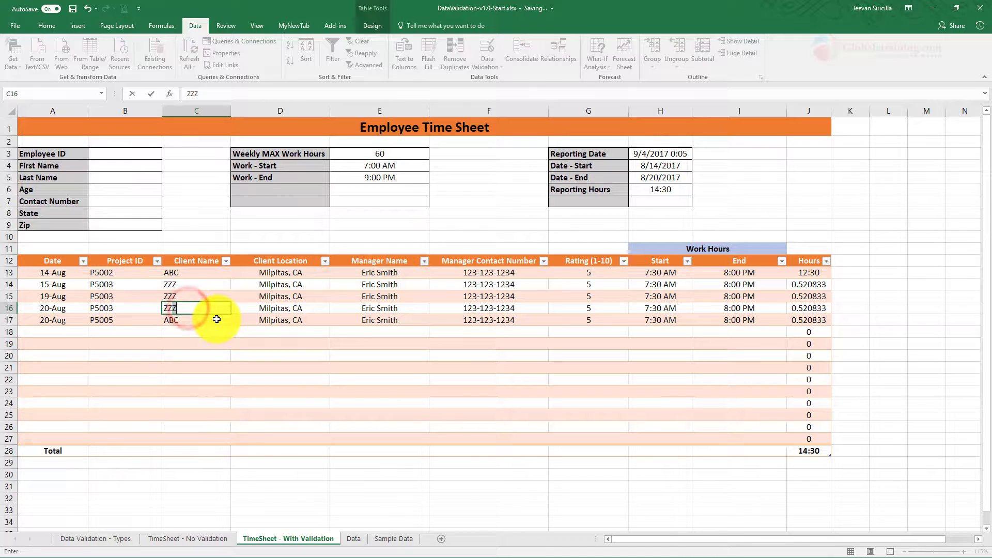
click(192, 318)
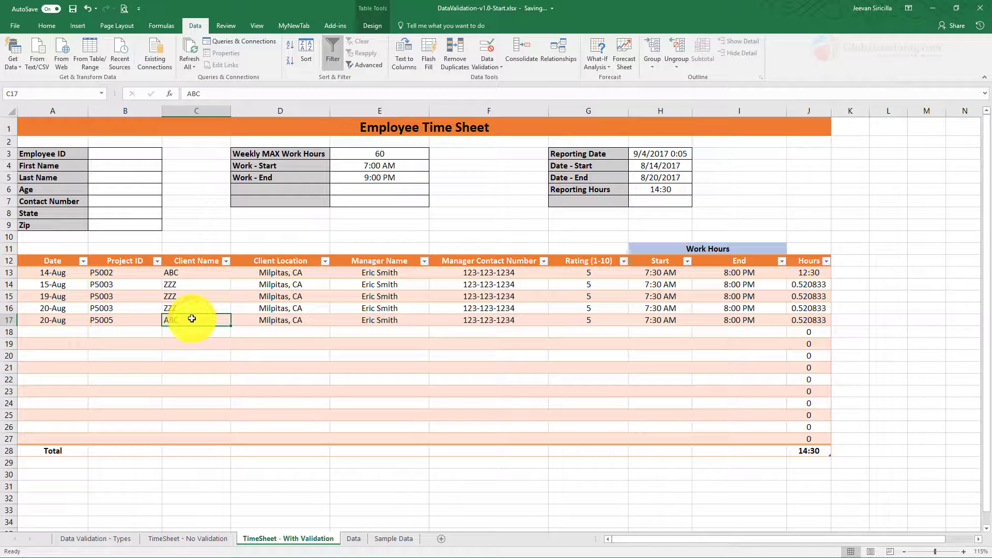
text(Q)
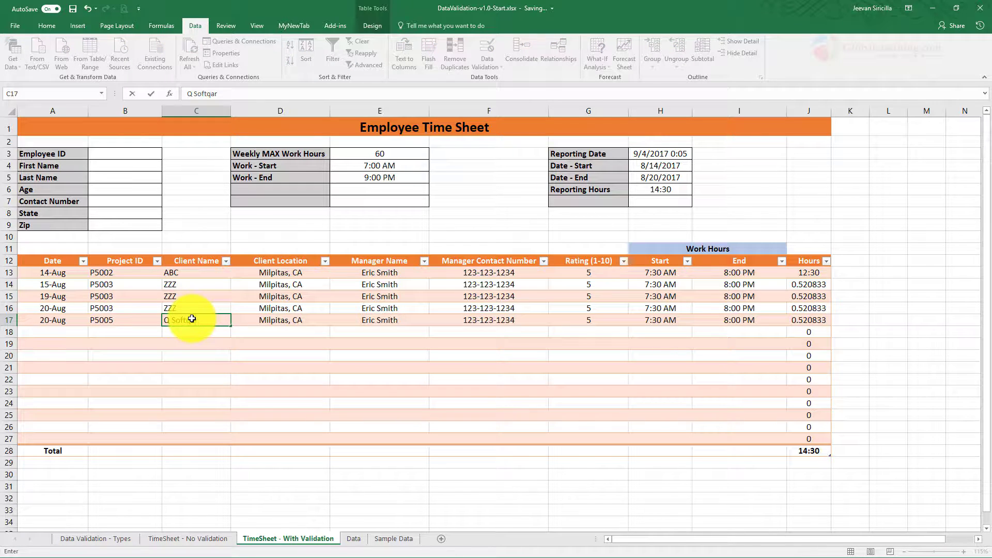
text( Software)
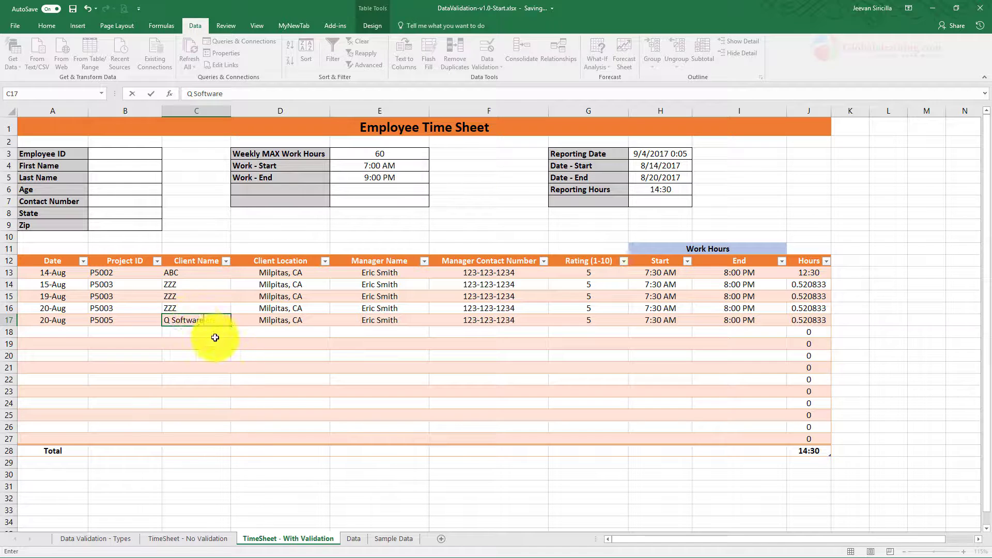
click(287, 364)
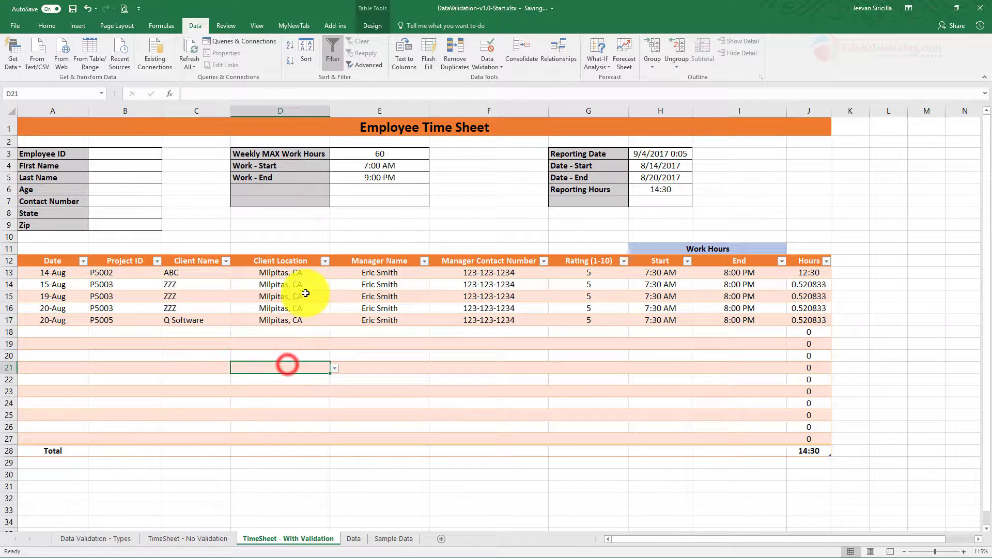
Set the Client Location to Chicago, IL in rows 14 and 15, Edison, NJ in row 16 and Atlanta, GA in row 17.
click(320, 286)
click(335, 285)
click(308, 310)
click(317, 297)
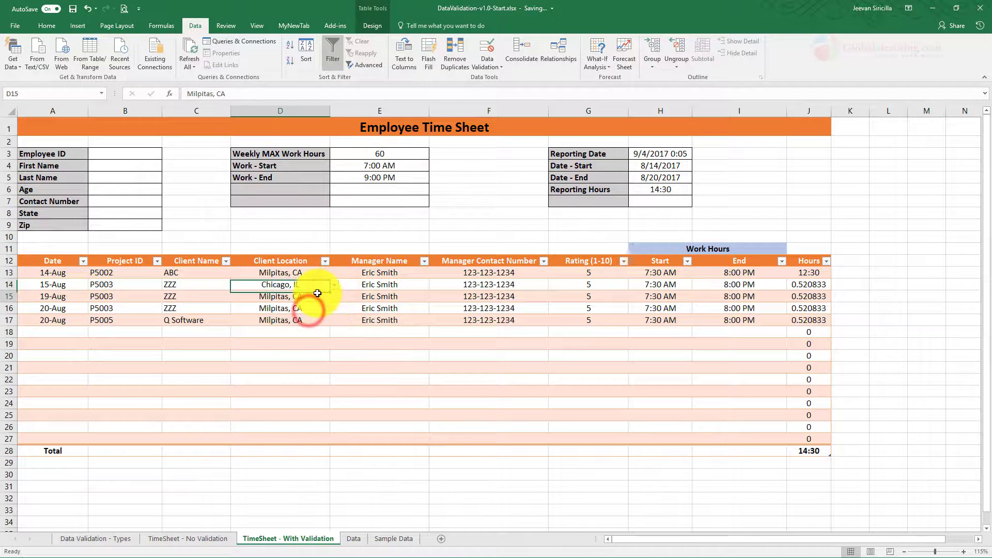
click(334, 297)
click(308, 322)
click(326, 309)
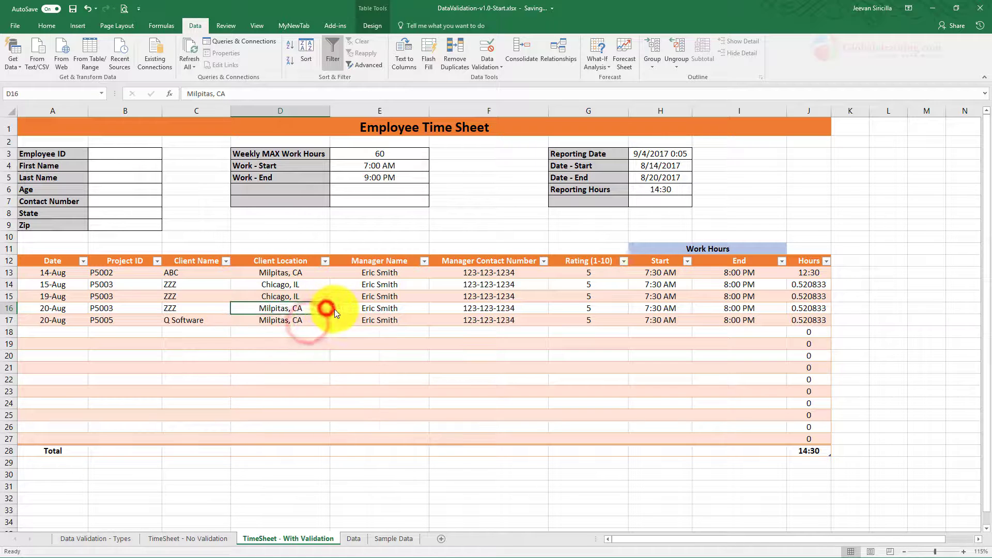
click(334, 309)
click(309, 337)
click(319, 319)
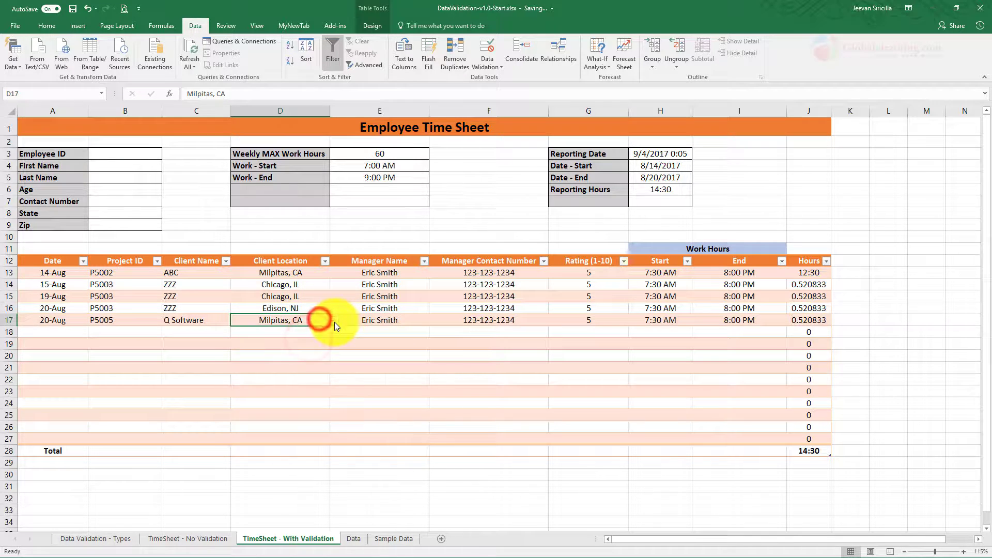
click(334, 320)
click(281, 358)
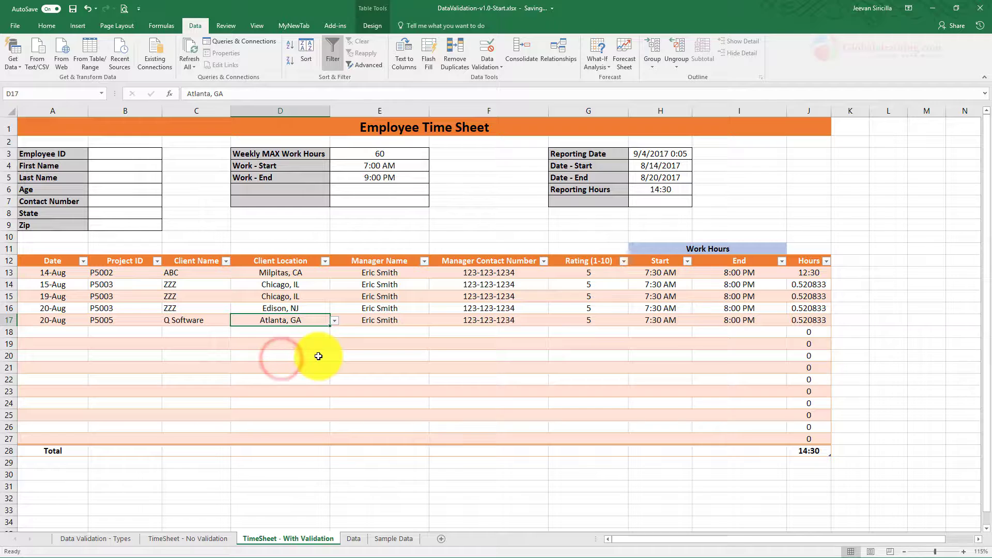
Choose the fourth, fifth, first and fourth listed managers as Manager Name for rows 14, 15, 16 and 17 respectively.
click(376, 364)
click(419, 285)
click(436, 286)
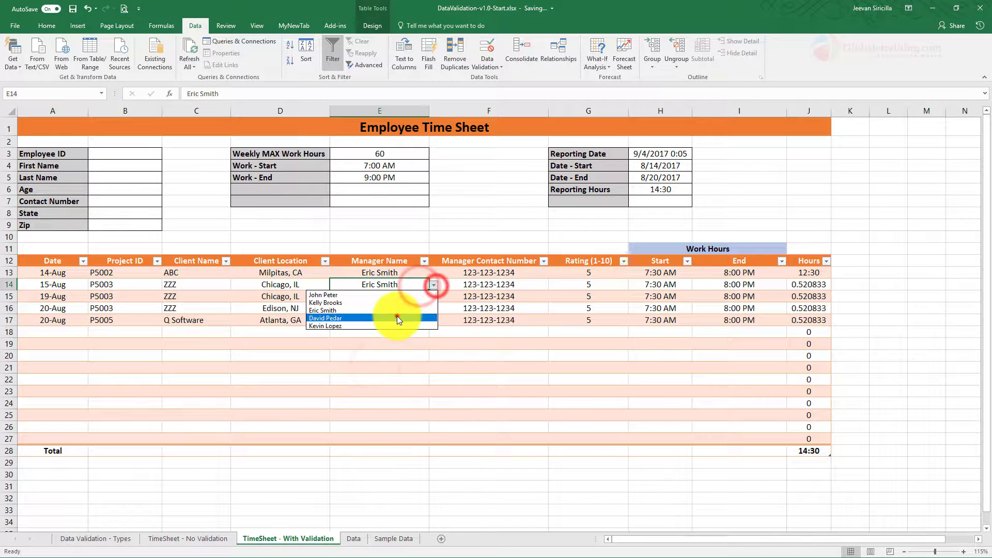
click(397, 317)
click(403, 297)
click(432, 298)
click(396, 337)
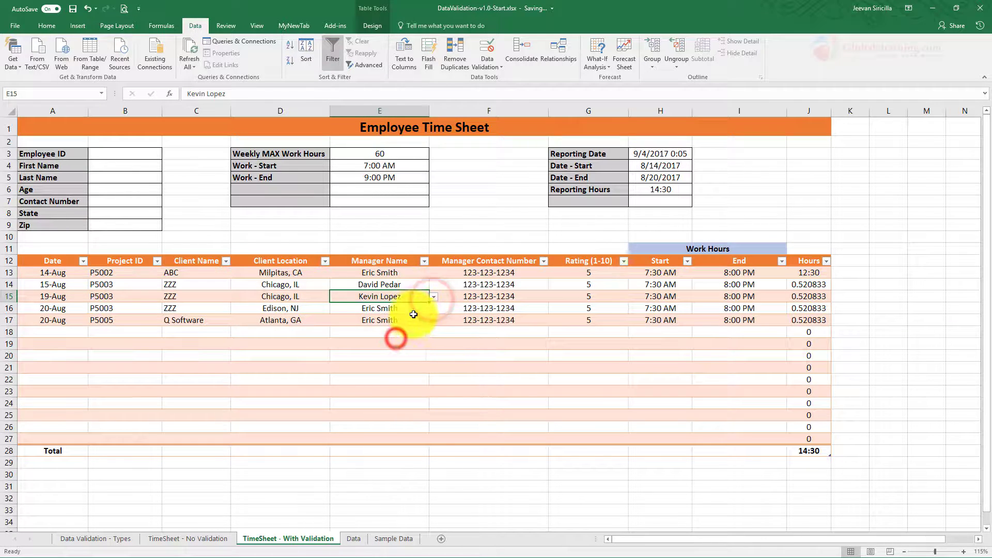
click(403, 309)
click(434, 309)
click(399, 317)
click(426, 322)
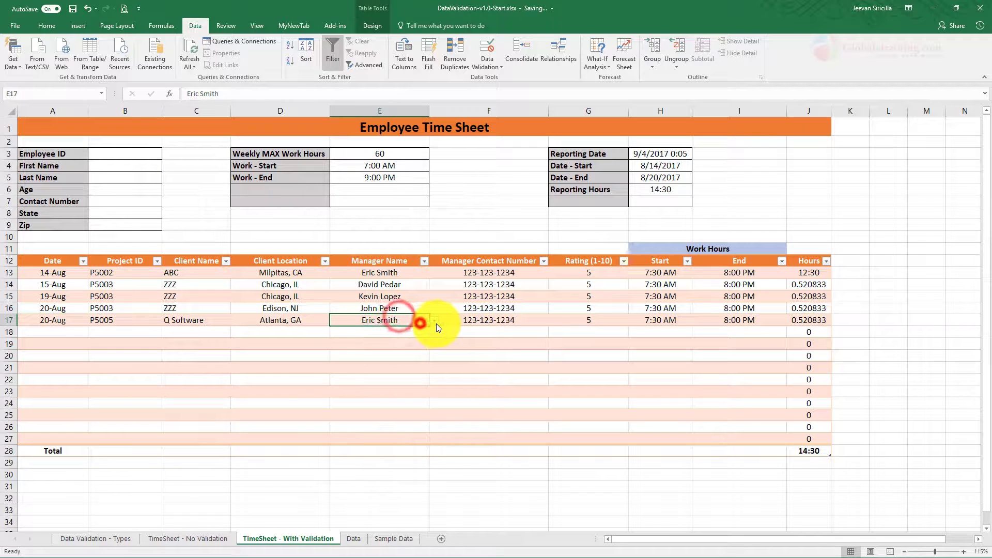
click(434, 321)
click(382, 353)
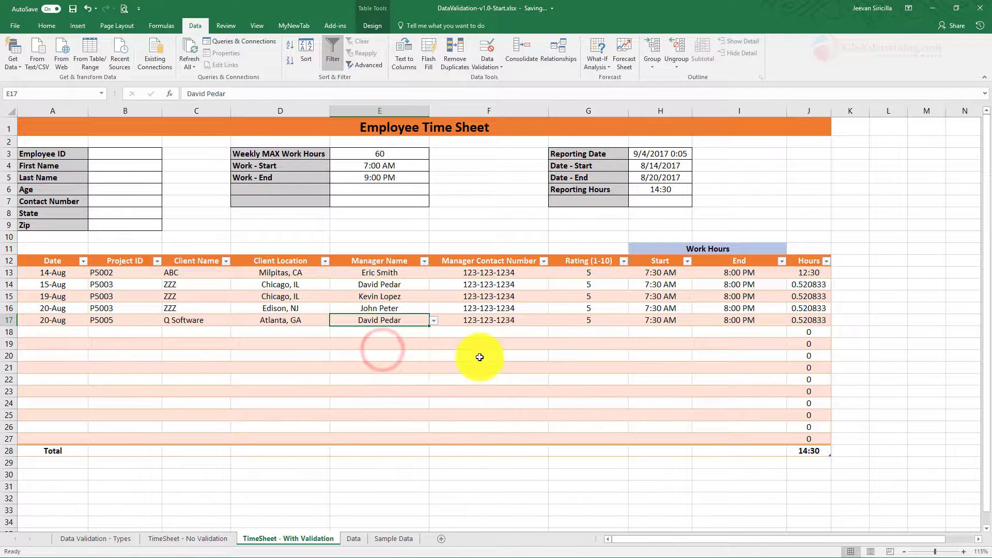
click(480, 356)
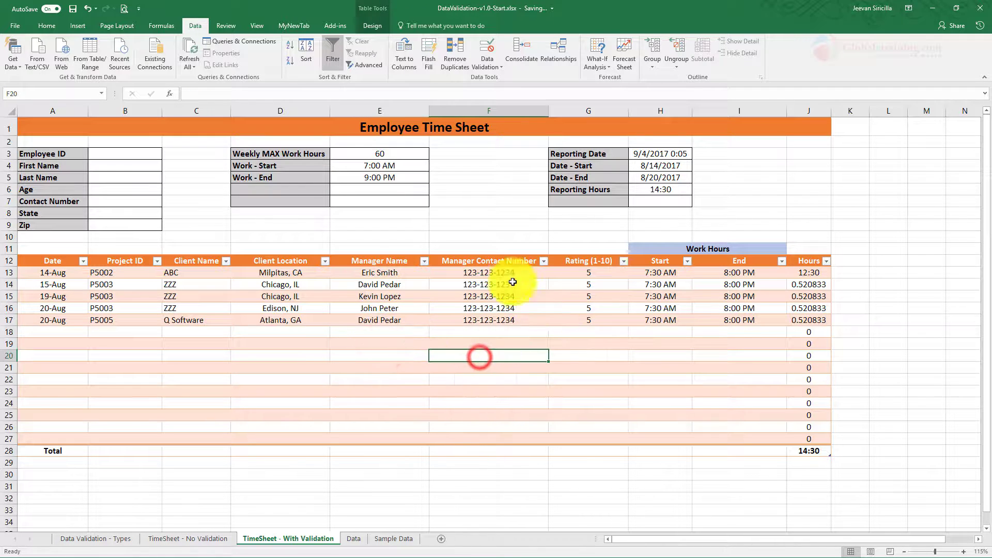
Enter the ratings 8, 9 and 10 in the Rating column for rows 14 to 16.
click(581, 283)
text(8)
key(Return)
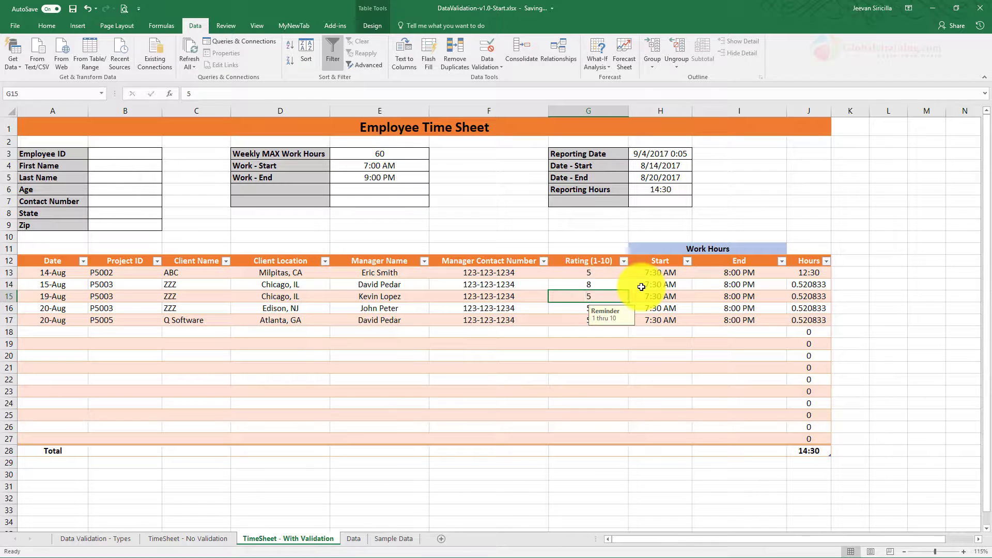
text(9)
key(Return)
text(10)
key(Return)
key(Return)
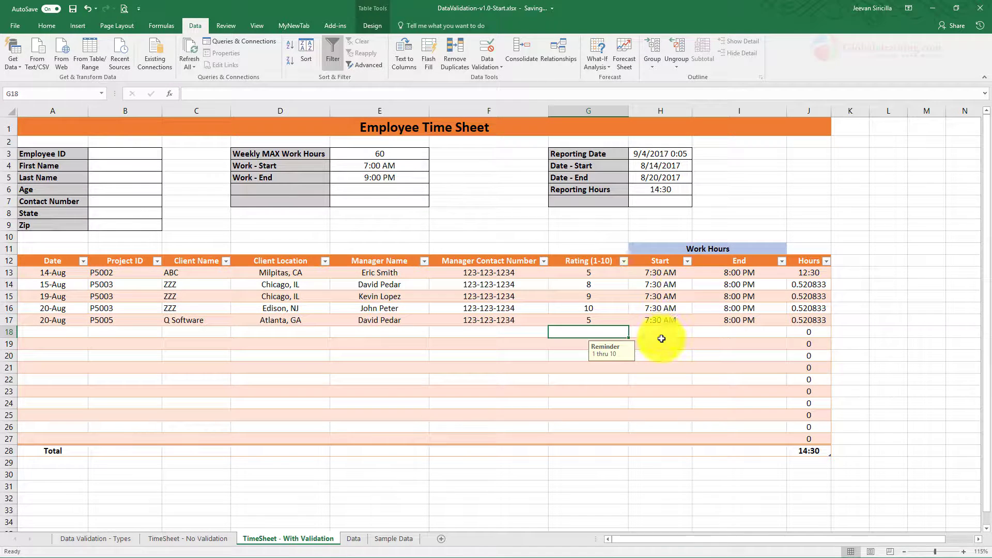
Enter the work start times 8:00 AM, 10:00 AM, 9:30 AM and 7:00 AM for rows 14 to 17.
click(661, 284)
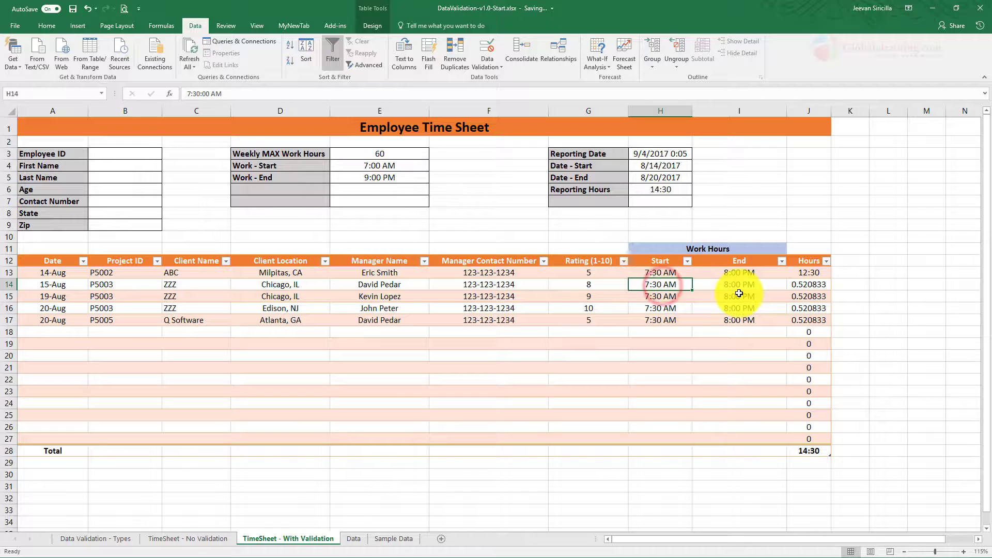
text(8 Am)
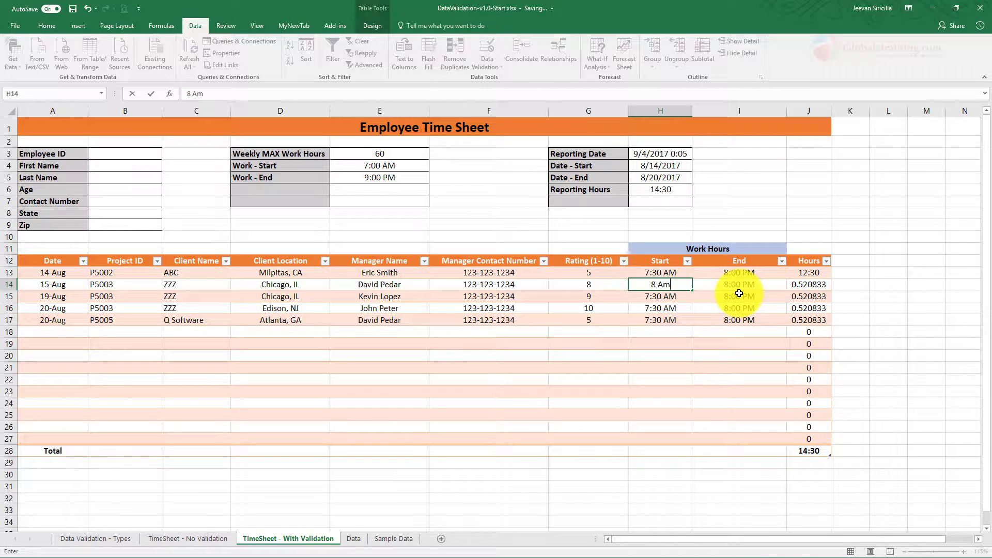
key(Return)
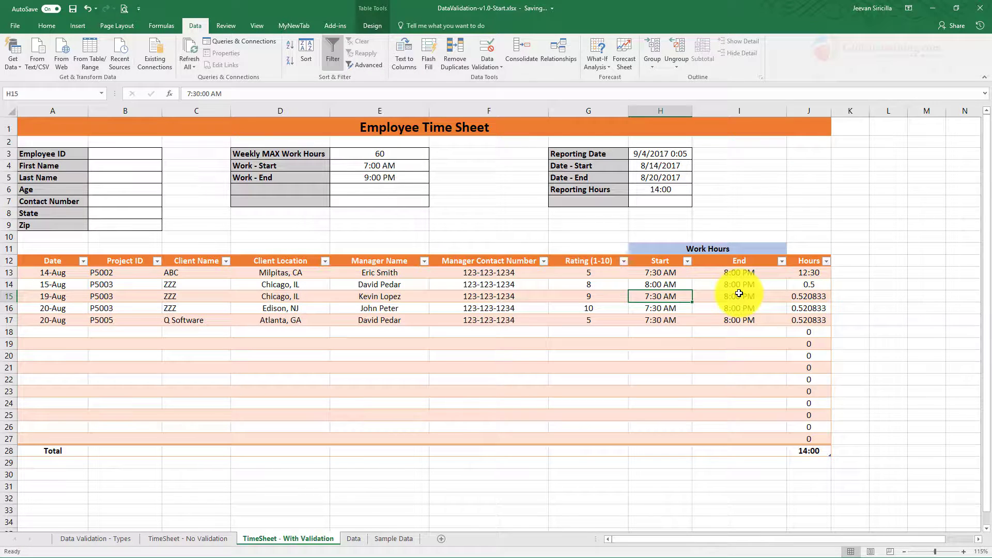
text(10 am)
key(Return)
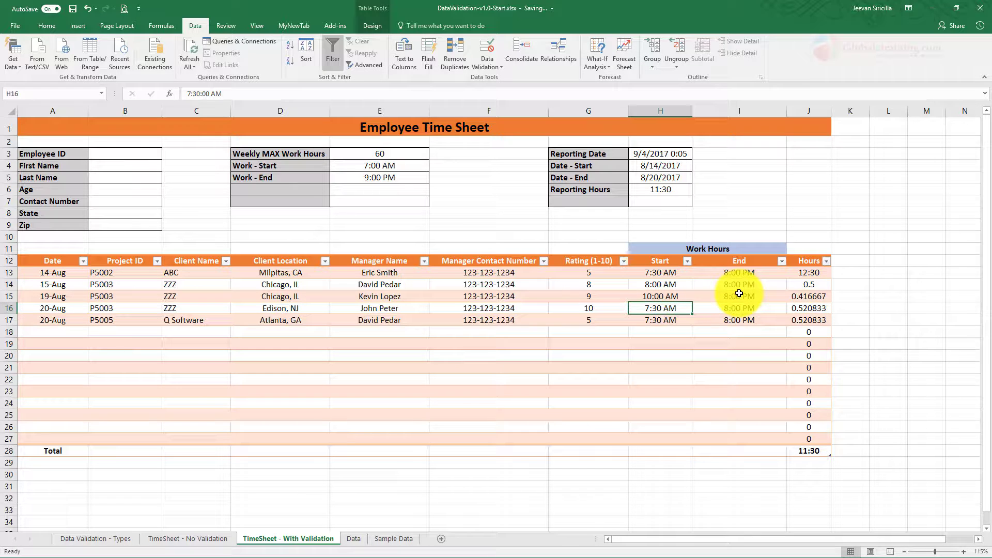
text(9)
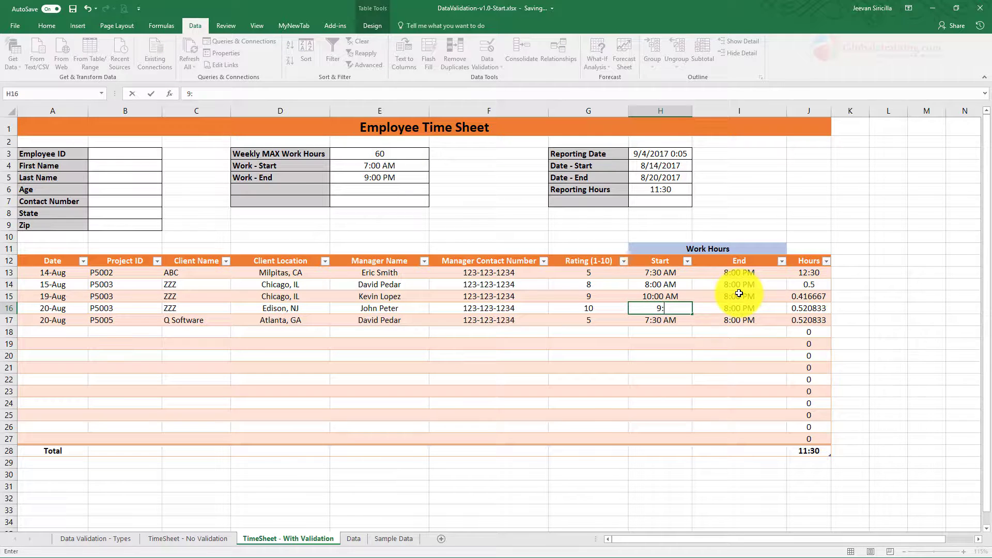
key(Return)
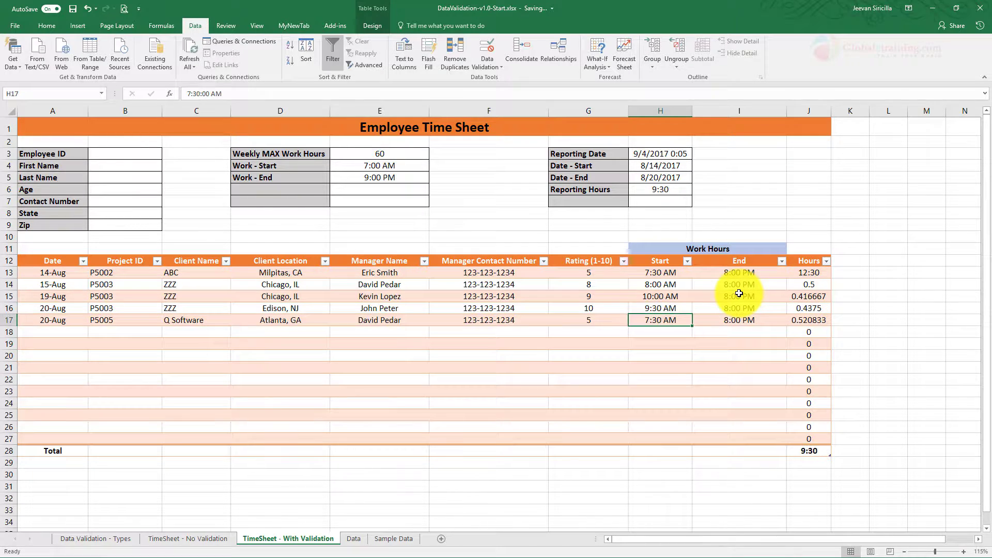
text(7 am)
key(Return)
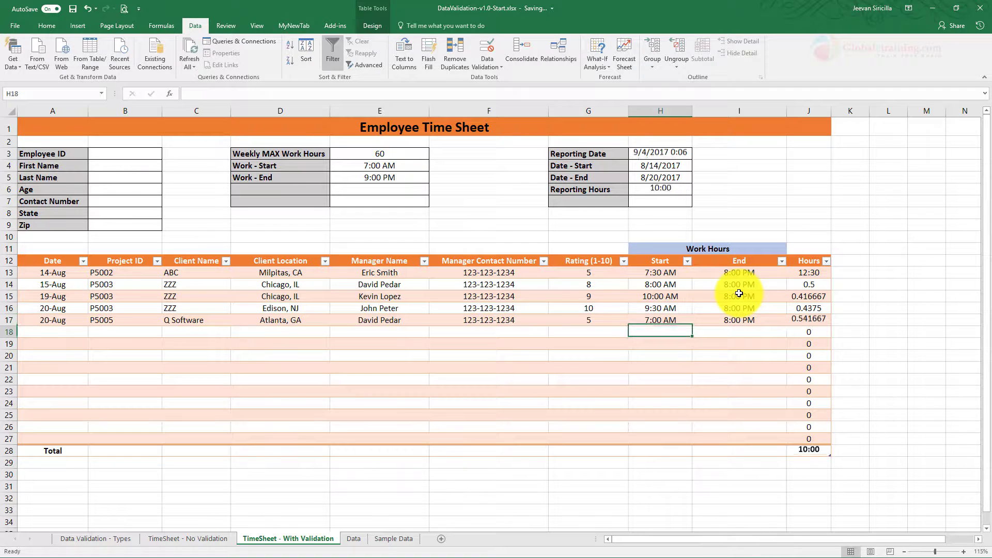
Set the work end times to 7:00 PM in row 14, 6:00 PM in row 15 and 9:00 PM in row 17.
click(749, 286)
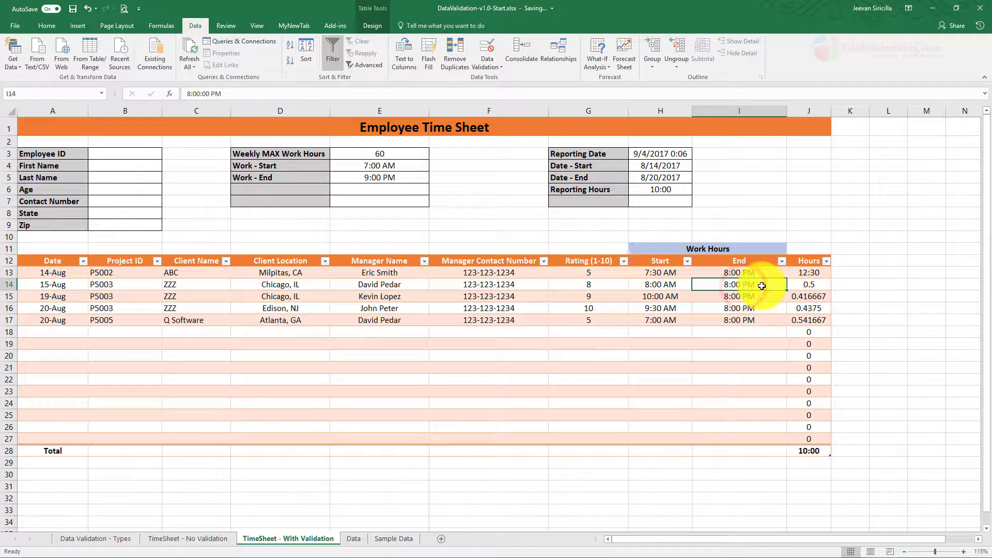
text(7 pm)
key(Return)
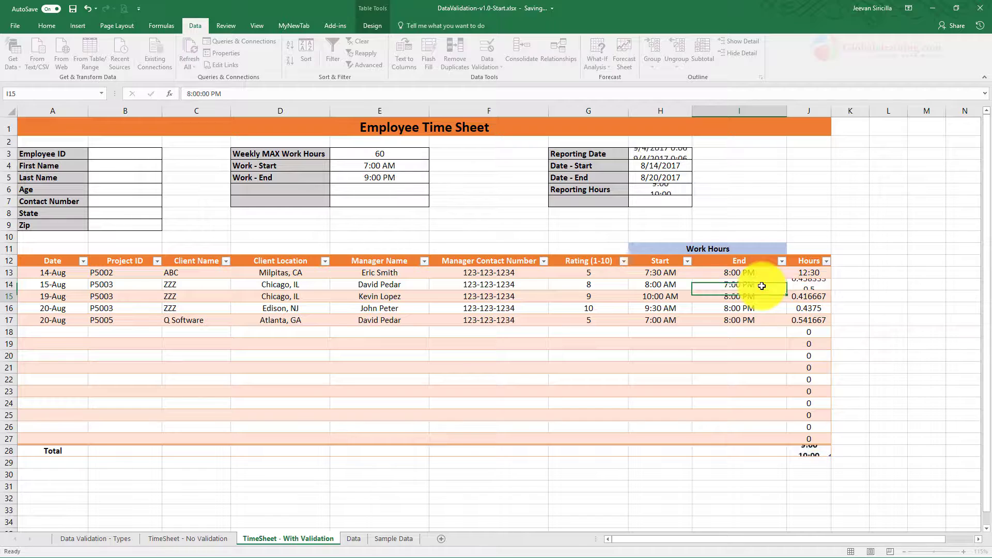
text(6 pm)
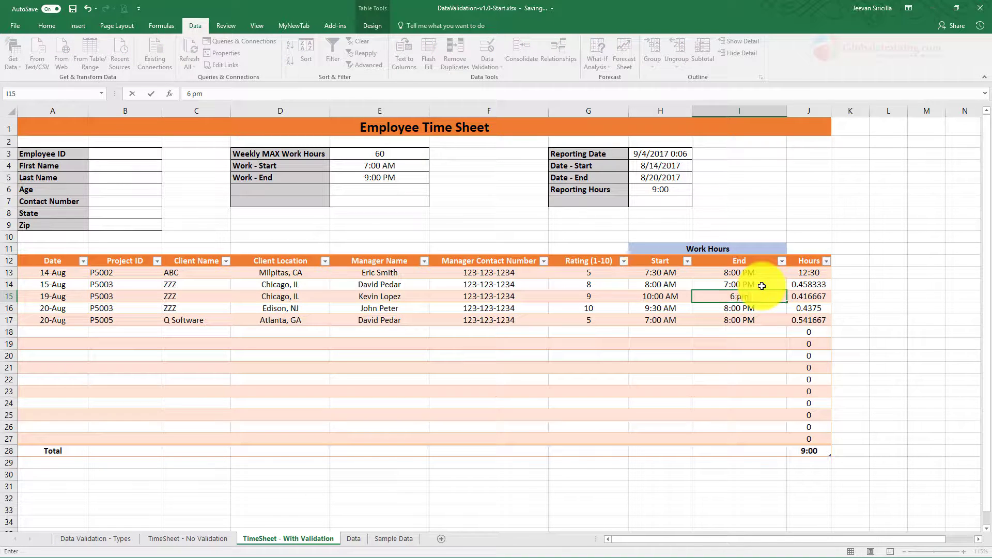
key(Return)
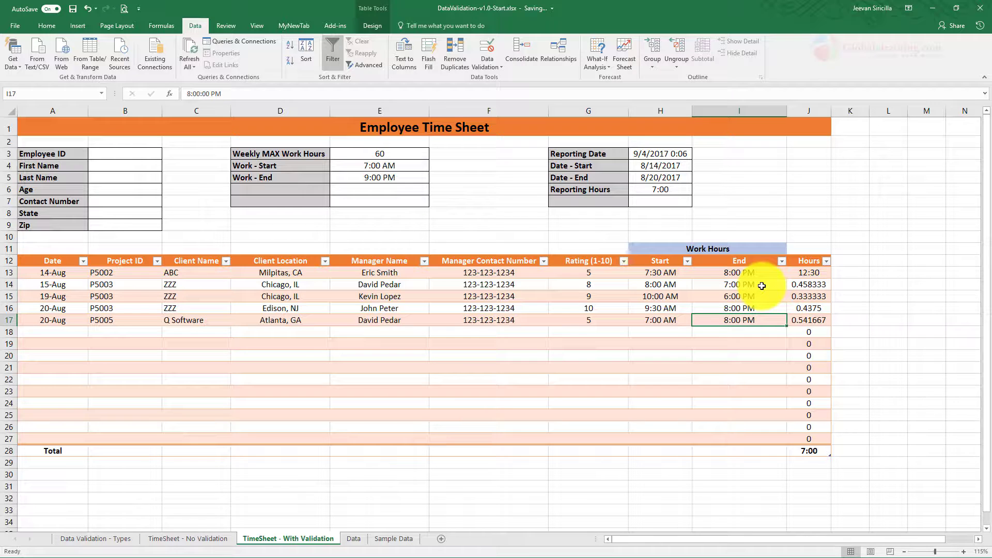
text(9 p)
text(m)
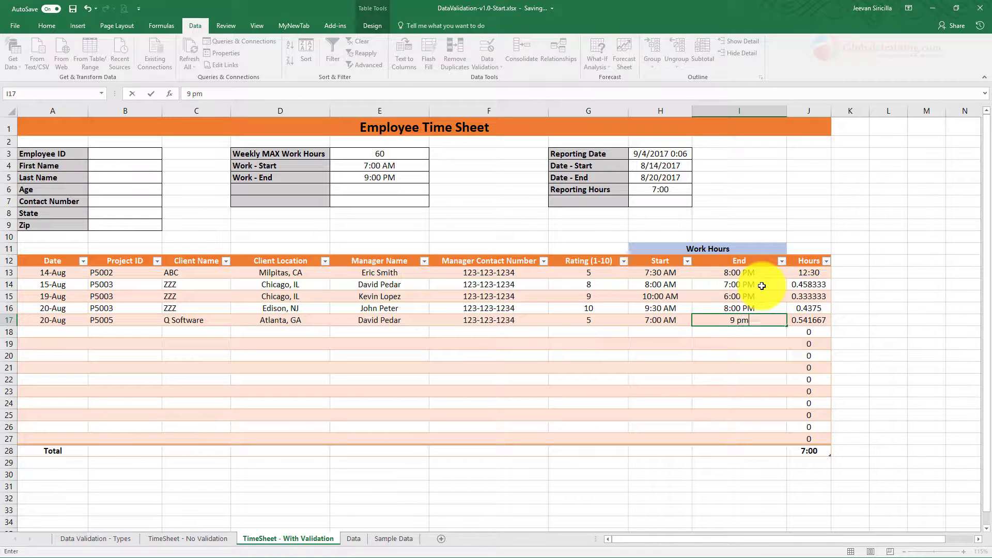
key(Return)
Format the Hours cells in rows 14 to 27 with the 13:30 Time format.
drag(809, 284, 814, 439)
right_click(814, 438)
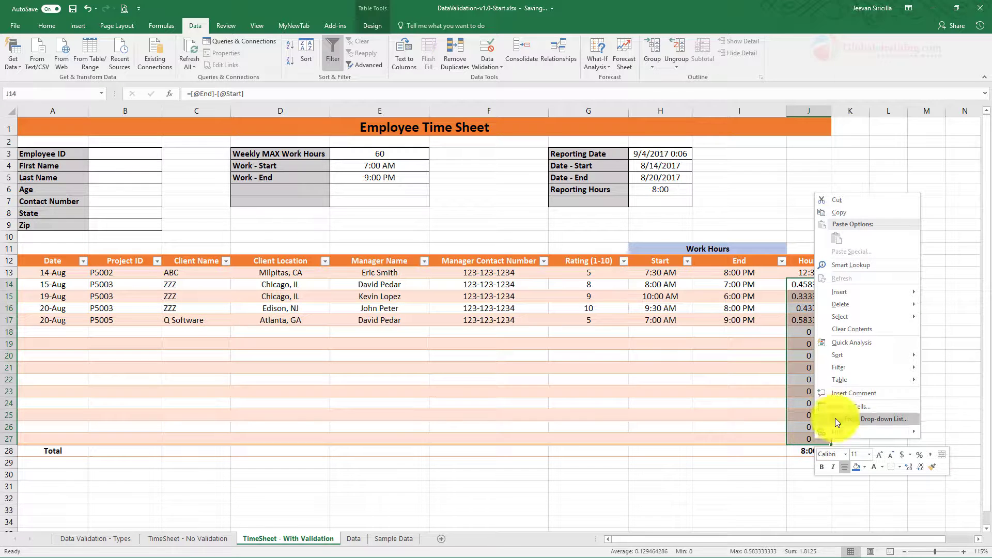
click(841, 403)
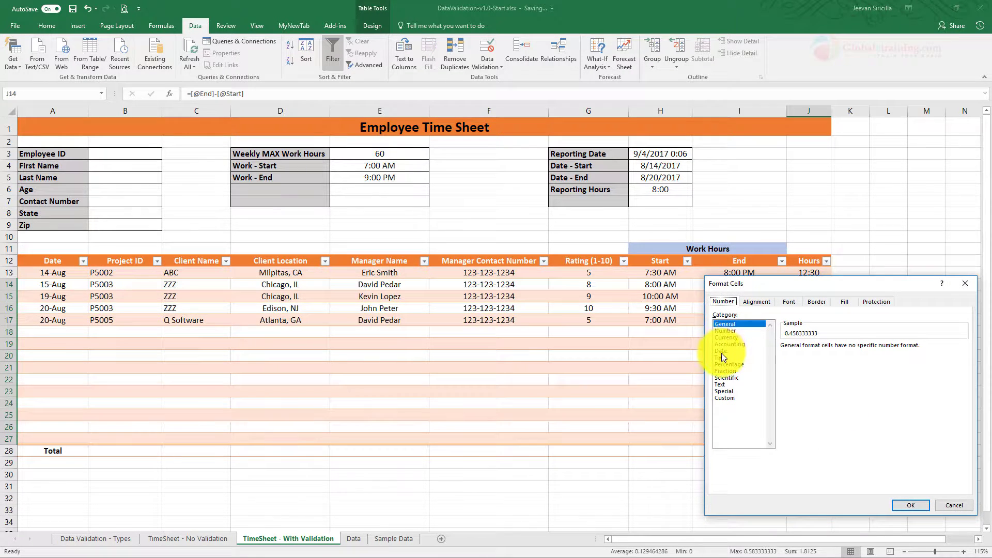
click(721, 356)
click(791, 362)
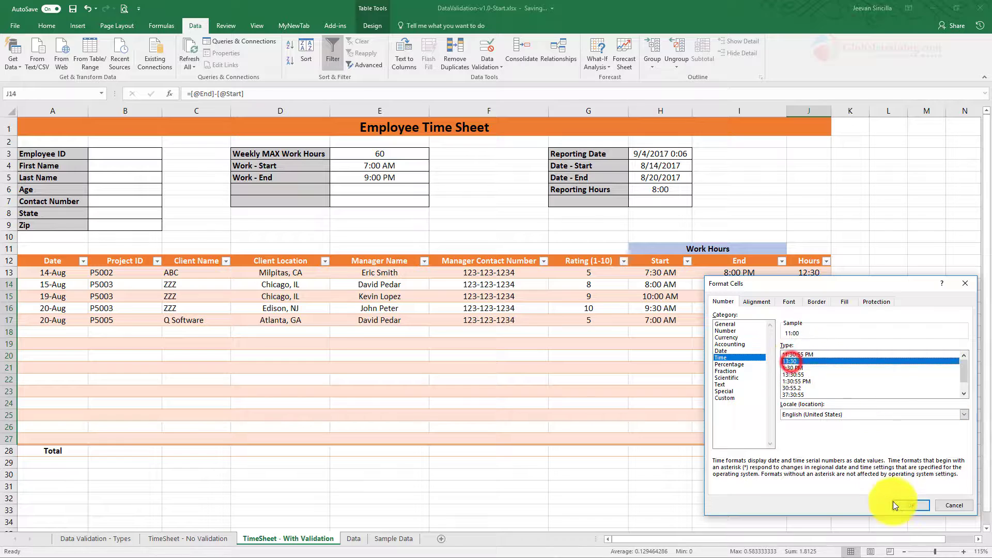
click(909, 505)
click(862, 335)
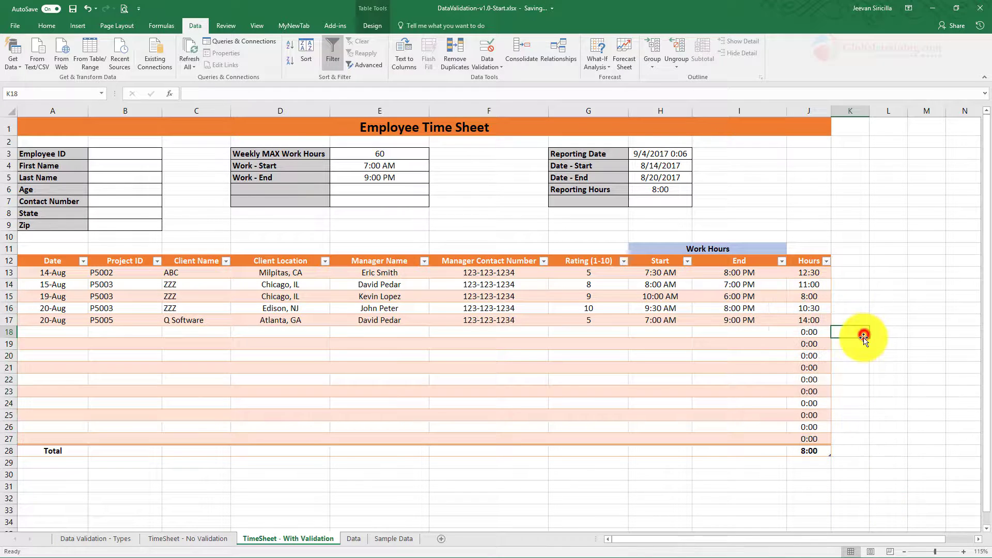
Inspect the summary function options for the Hours total in J28.
click(815, 450)
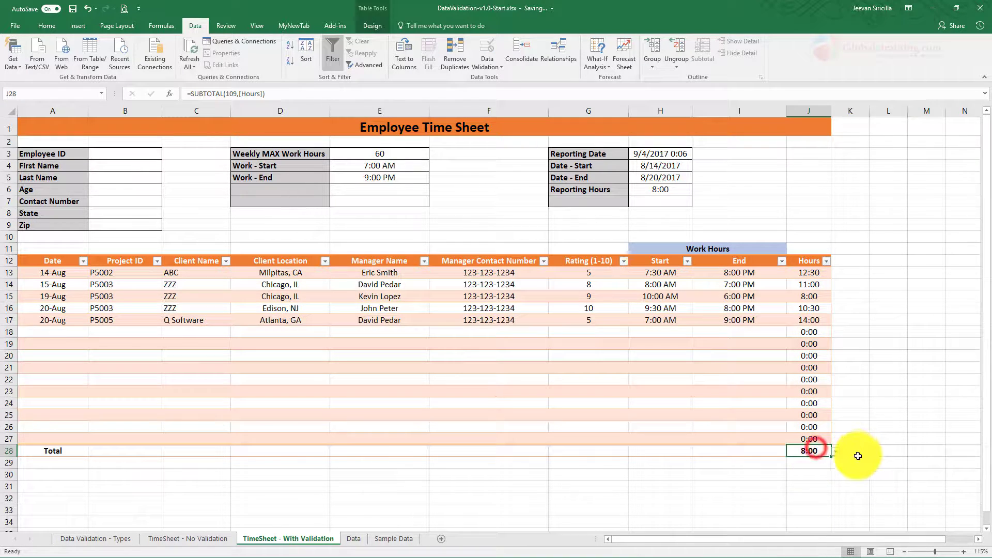
click(836, 453)
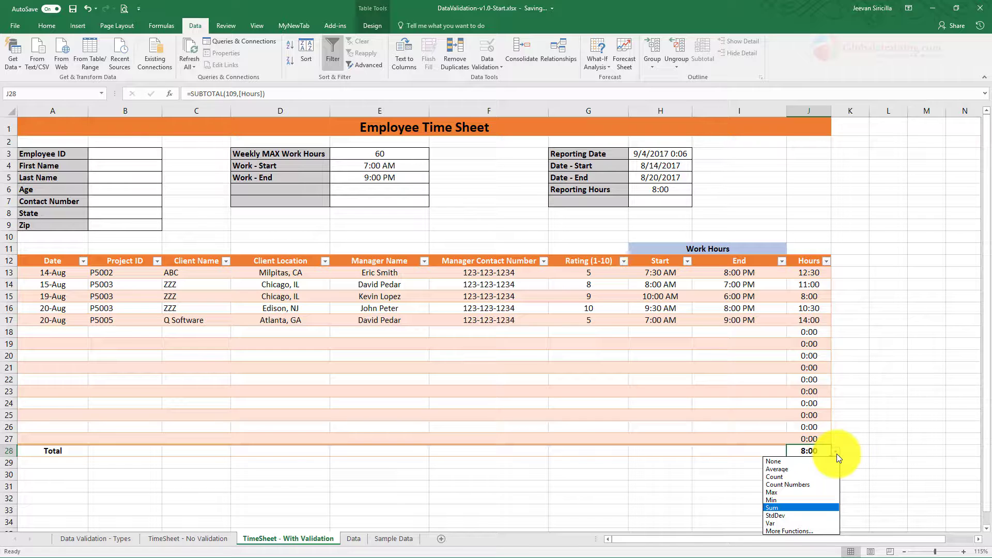
click(836, 452)
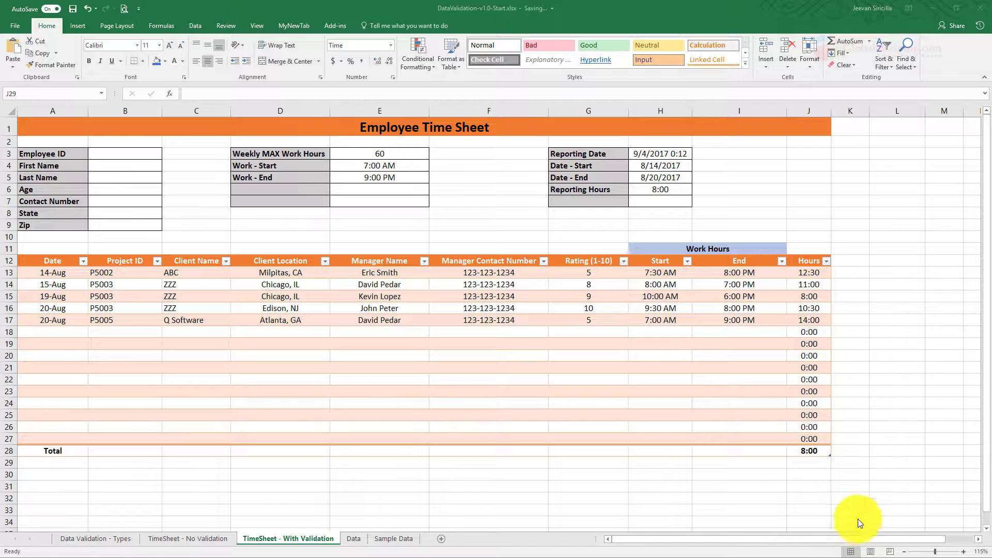
Enter a test formula in L14 that adds the Hours values of rows 13 and 14.
click(888, 283)
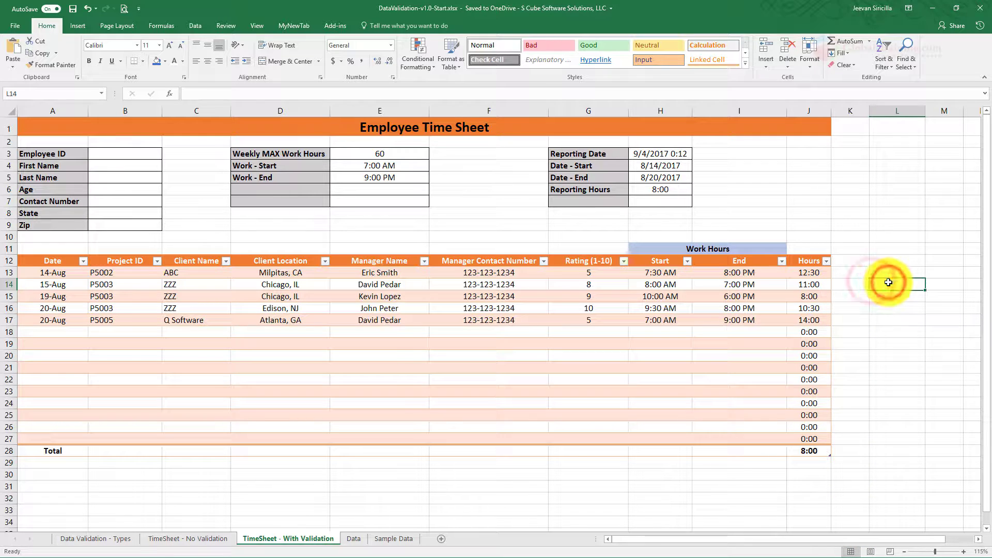
text(=)
click(801, 273)
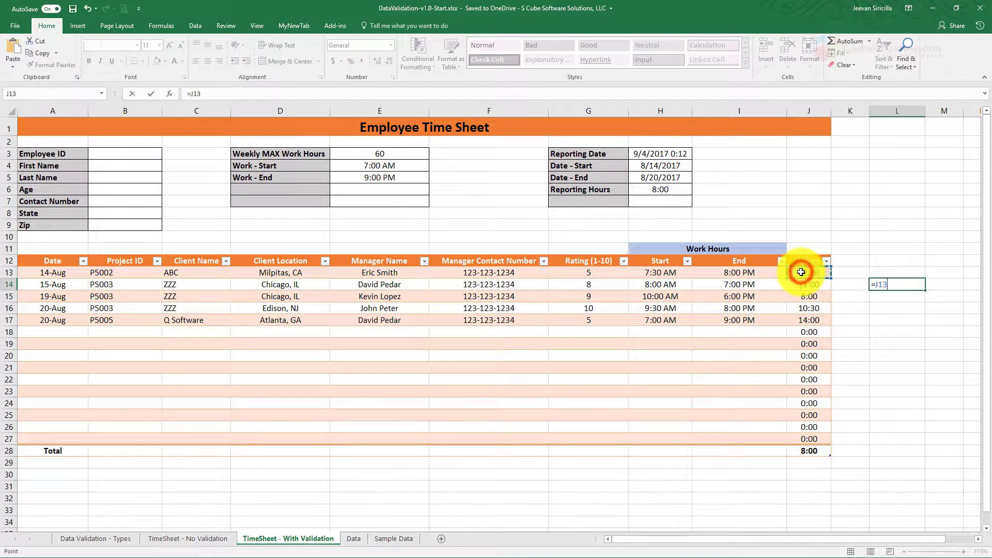
text(+)
click(808, 287)
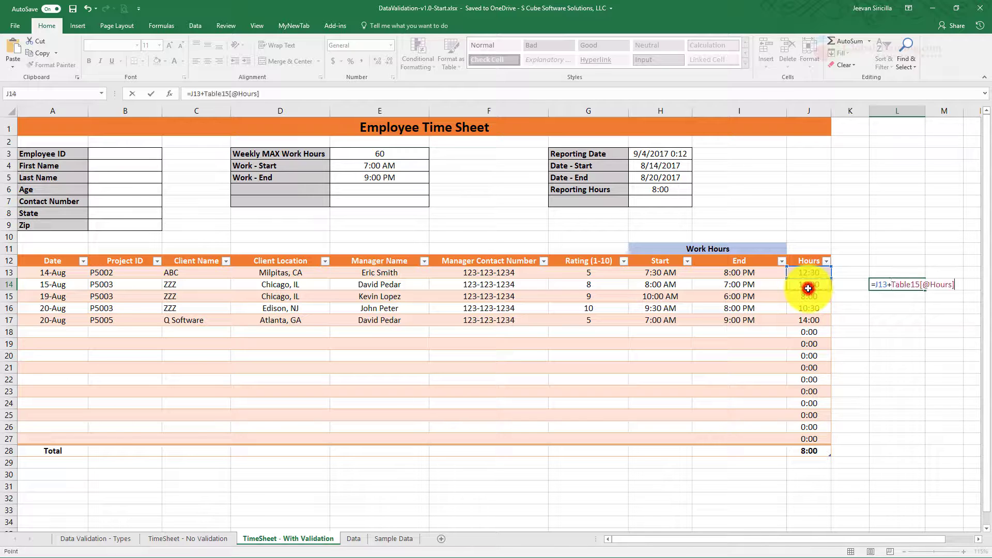
key(Return)
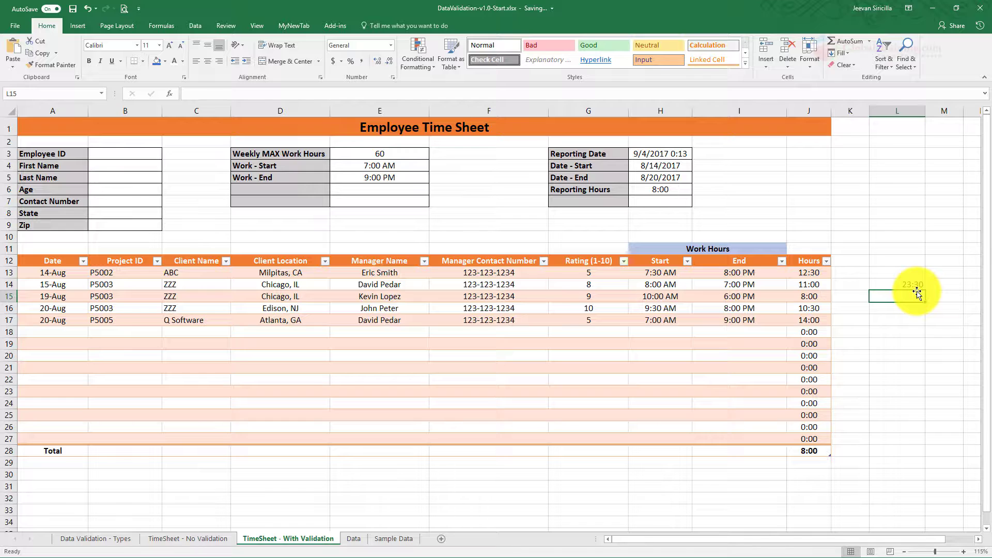
Extend the test formula in L14 to also add the Hours value in J15.
key(Up)
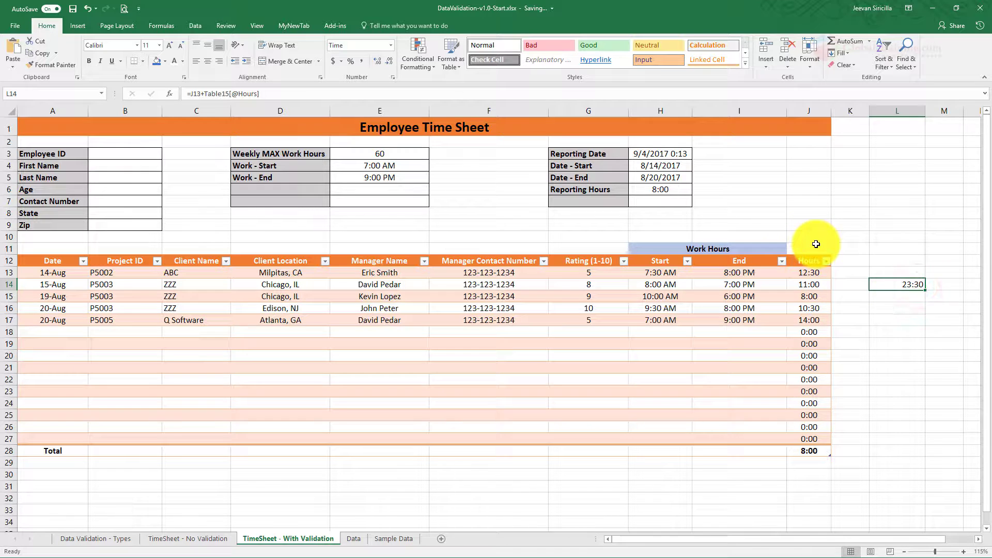
click(279, 93)
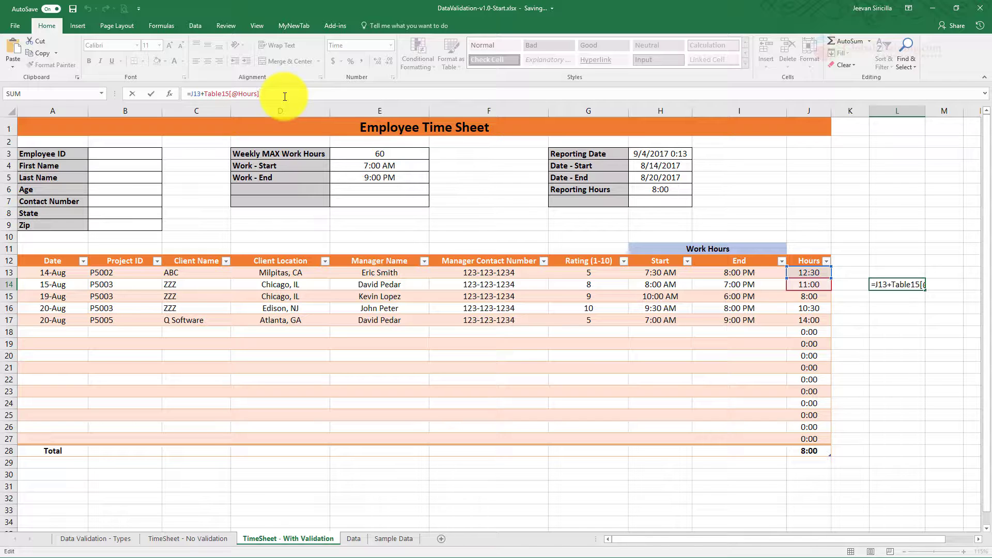
text(+)
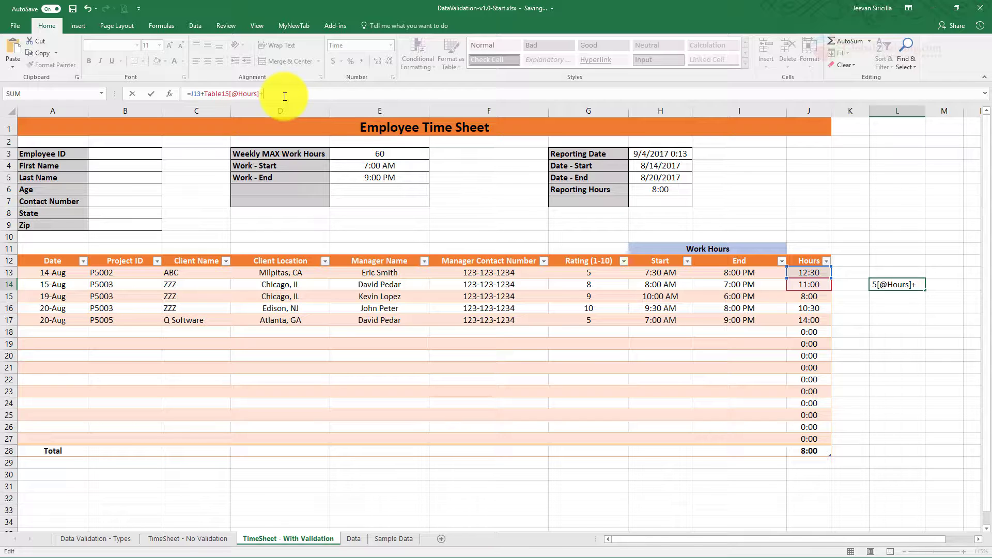
click(810, 297)
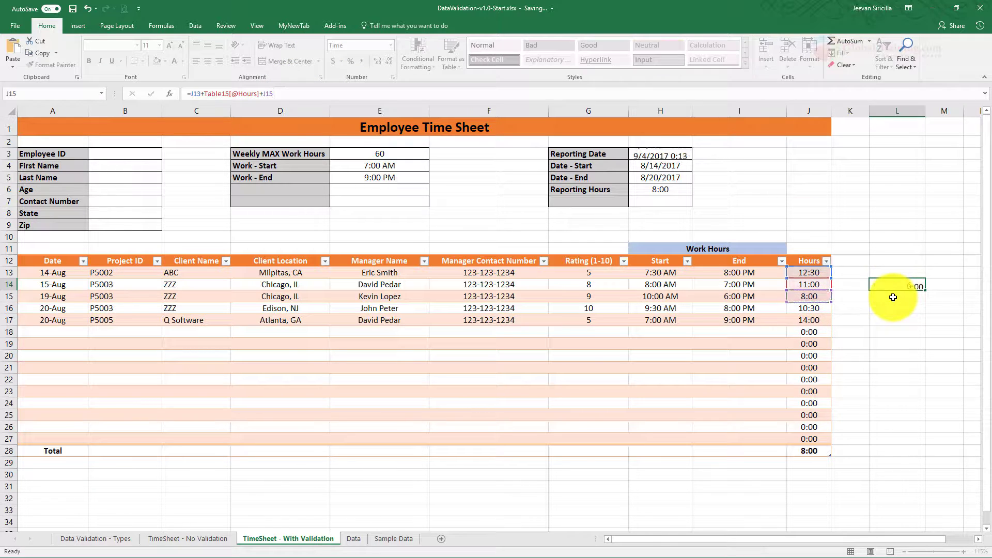
key(Return)
click(913, 284)
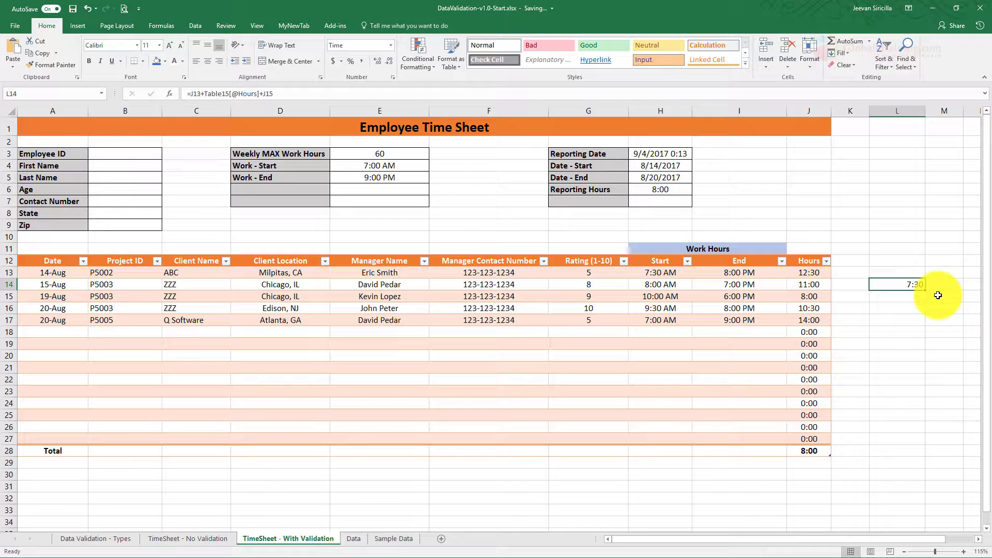
Clear the test formula from L14 and select the Hours in J13:J17 to check their sum.
click(913, 271)
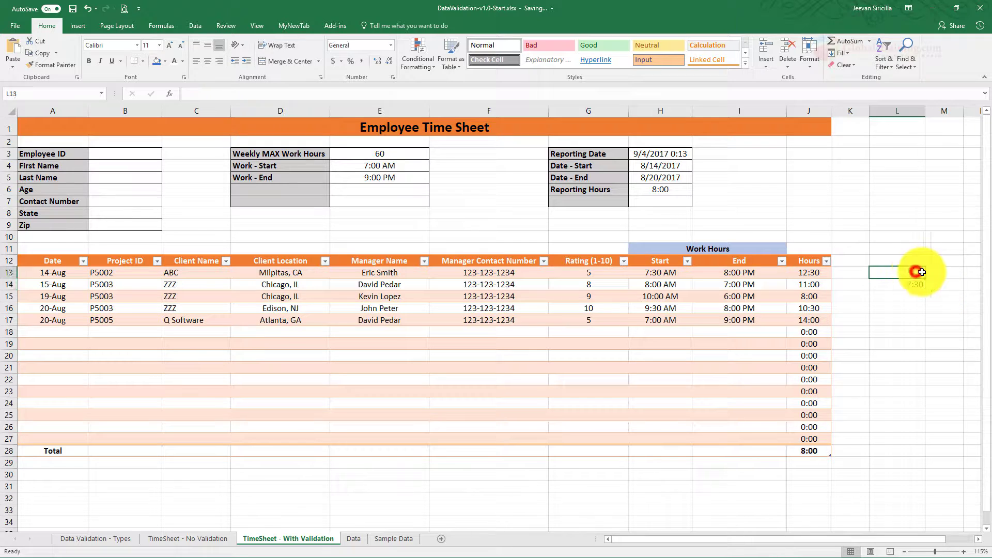
key(Down)
key(Delete)
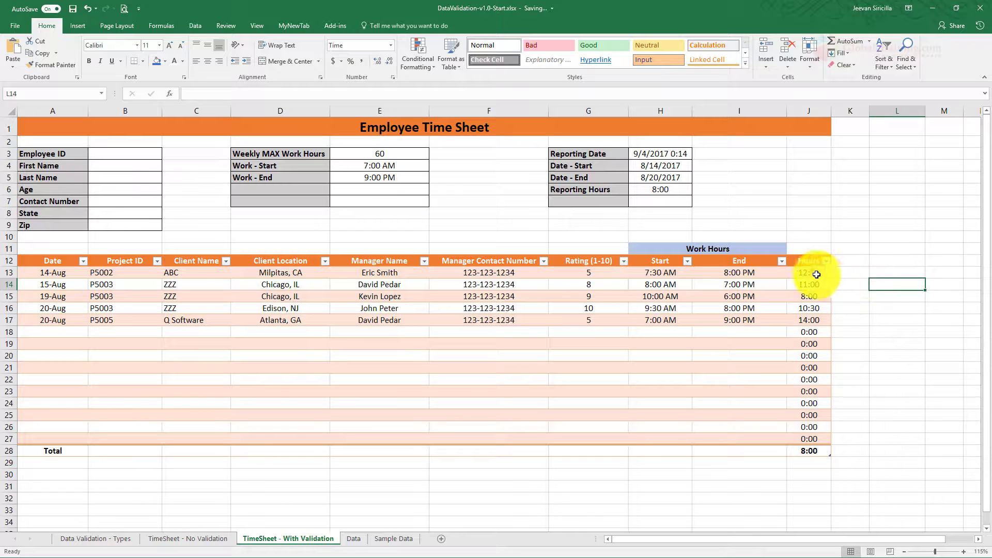
drag(816, 273, 814, 324)
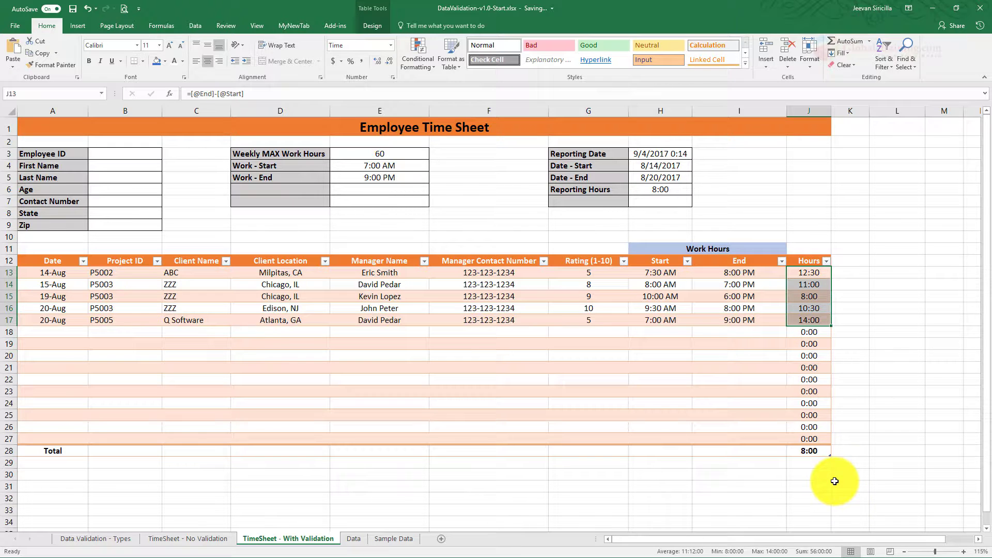
Apply the custom number format [h]:mm;@ to the Hours total in J28.
click(811, 451)
right_click(815, 449)
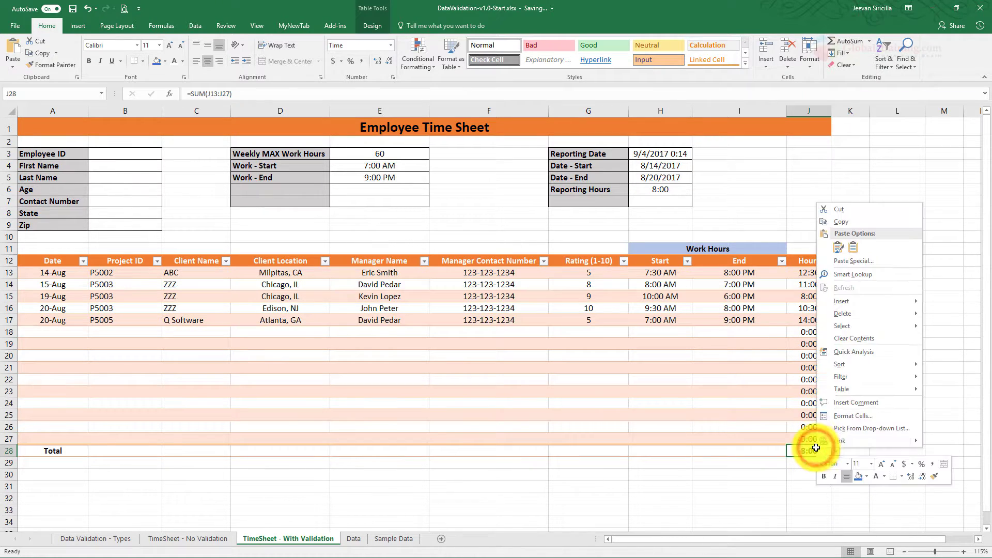
click(836, 416)
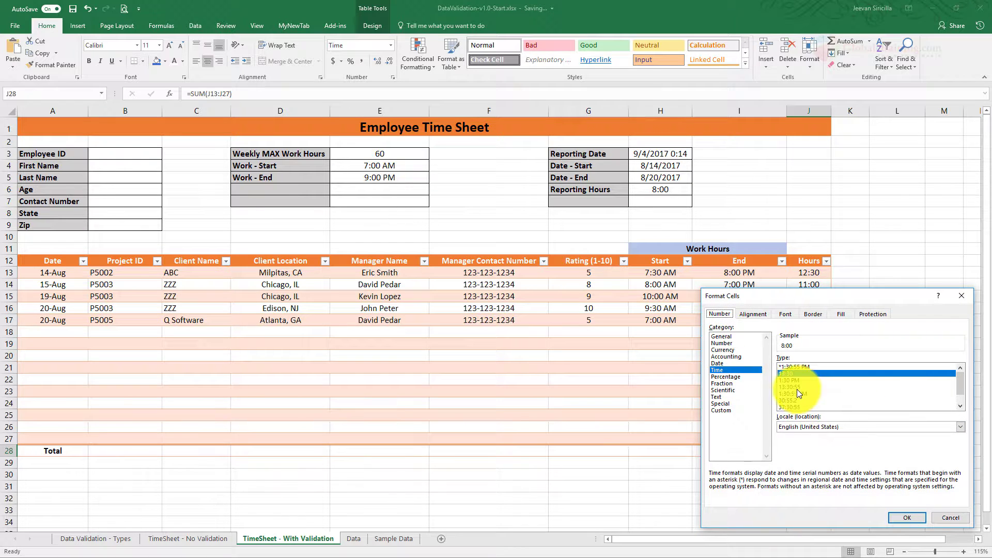
click(718, 410)
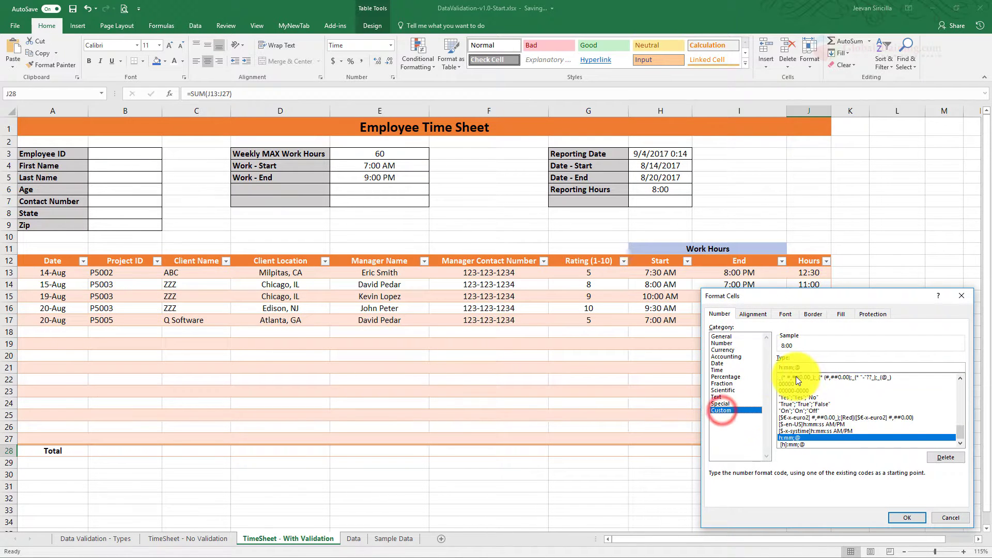
click(812, 366)
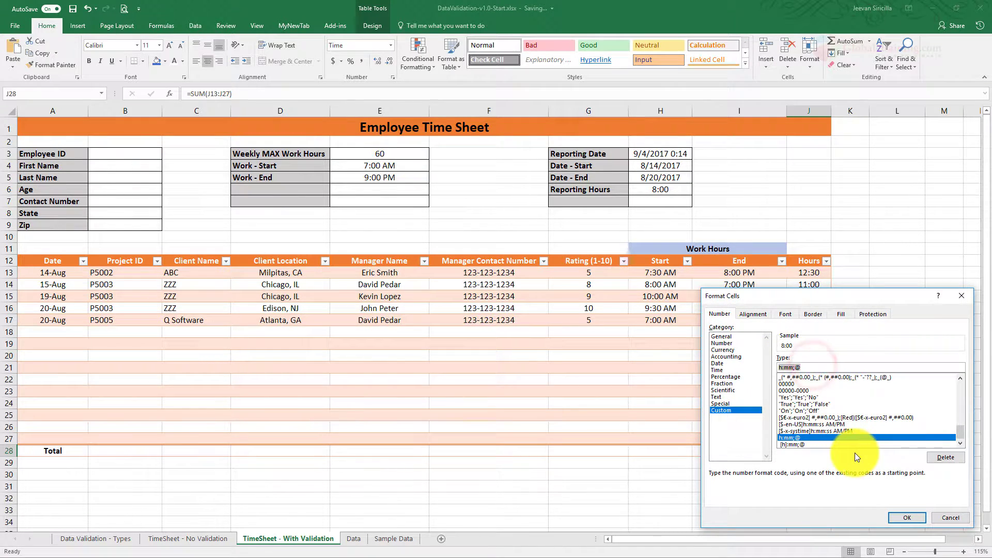
text([h]:mm;@)
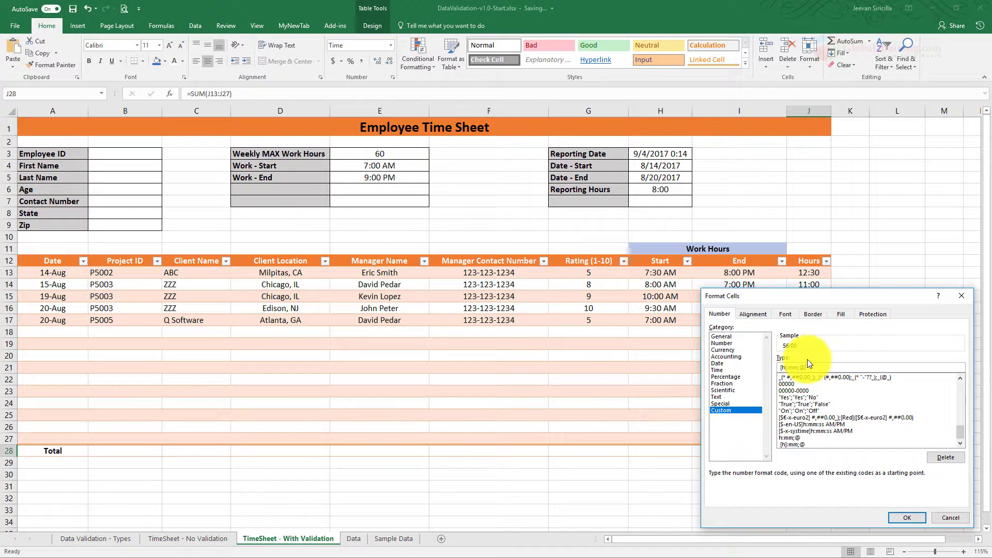
click(911, 516)
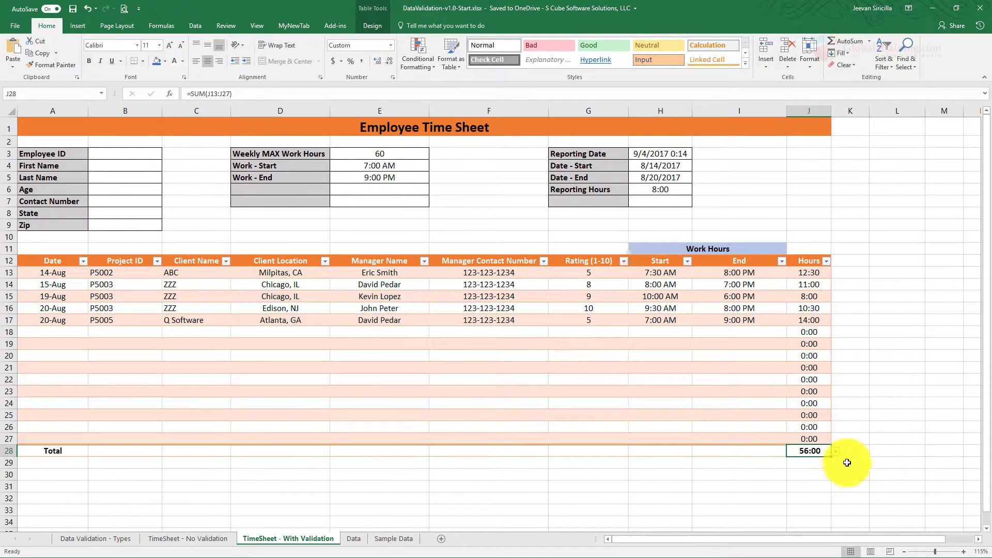
click(856, 446)
Apply the custom number format [h]:mm;@ to the Reporting Hours value in H6.
click(673, 185)
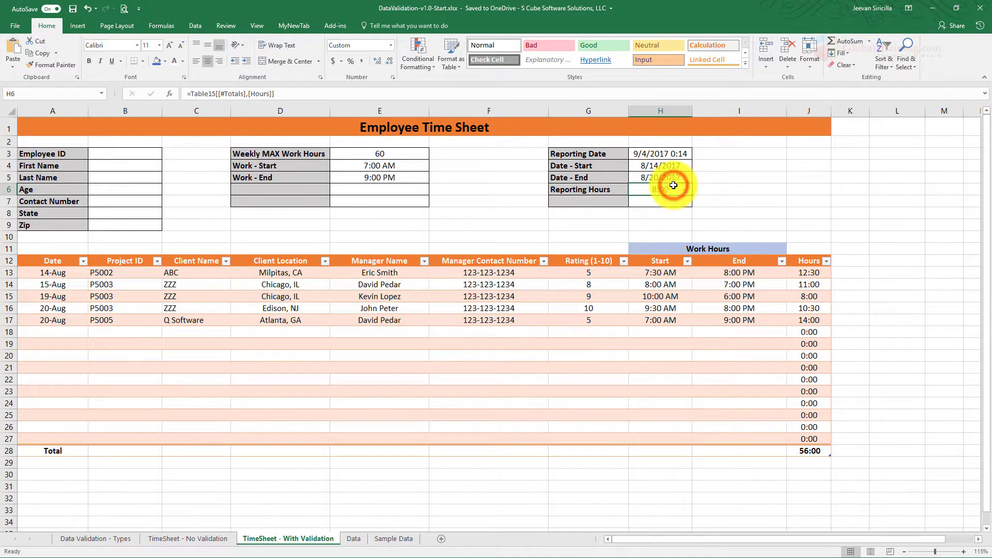
right_click(673, 186)
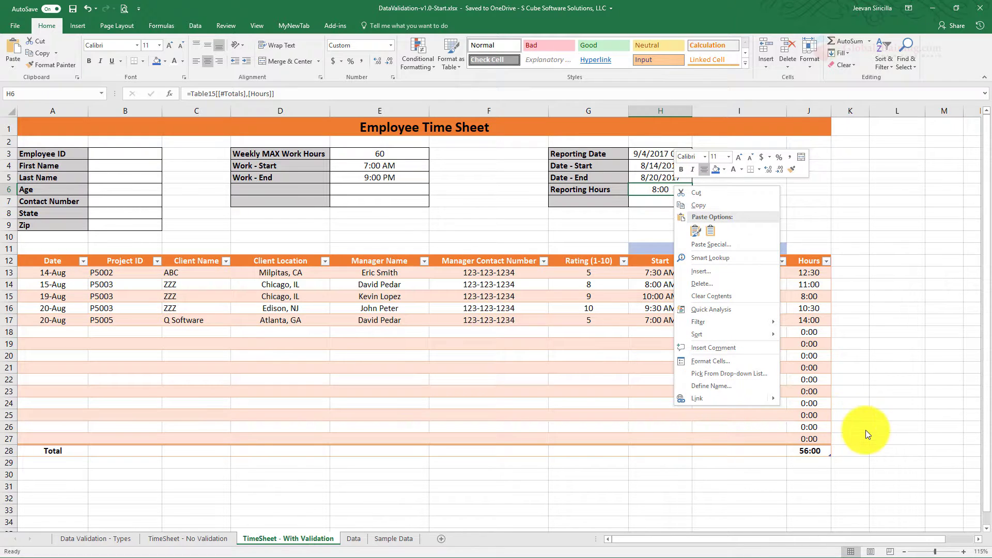
click(712, 358)
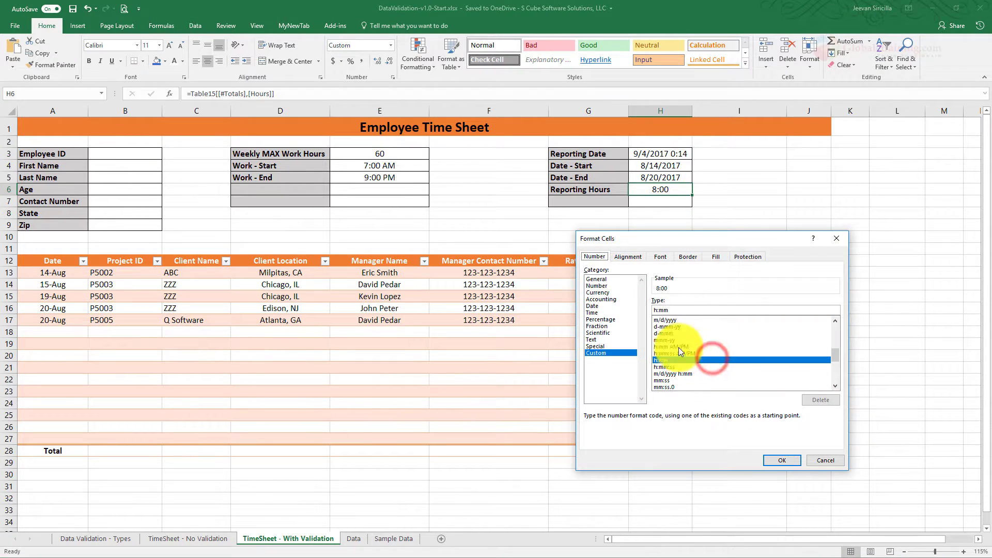
drag(680, 306, 598, 309)
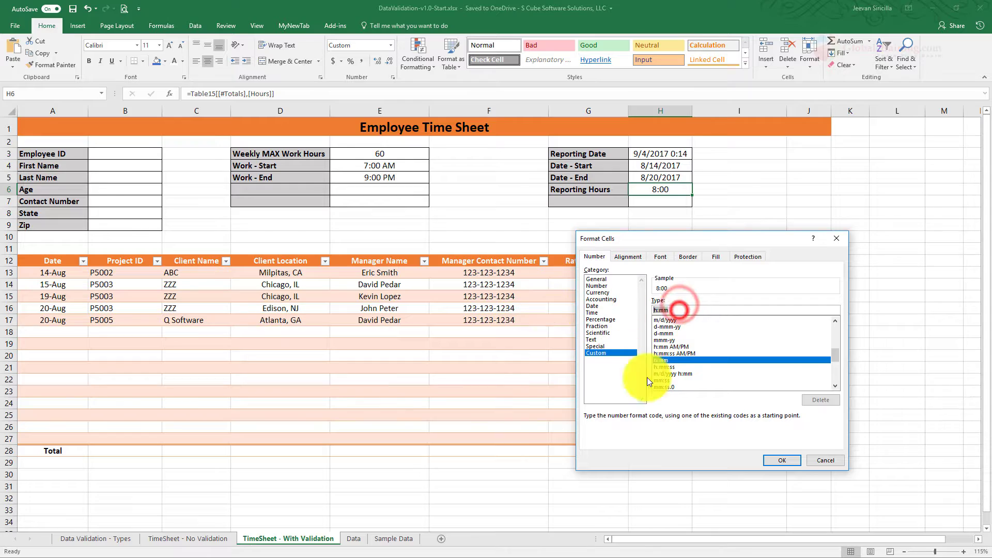
text([h]:mm;@)
click(784, 456)
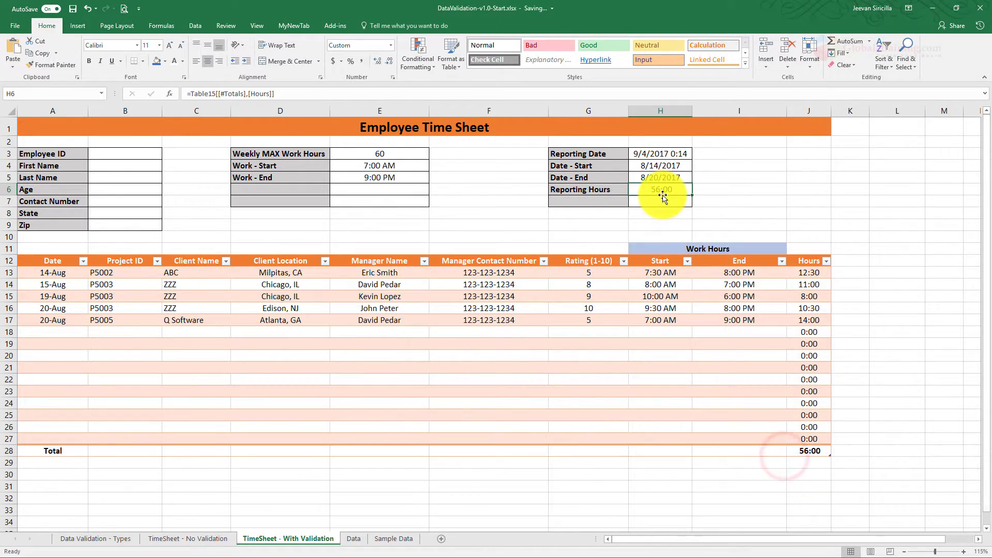